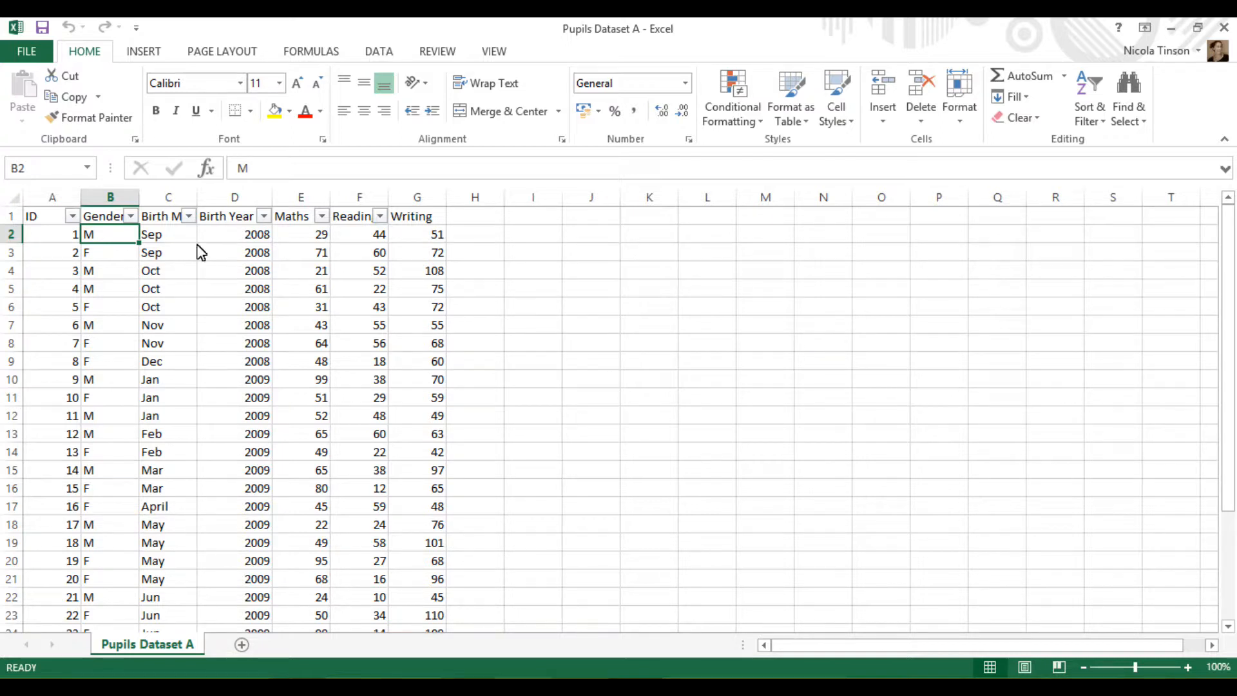
Step: Convert the pupil data range A1:G31 into a table with headers
{"action": "left_click", "coordinate": [208, 331]}
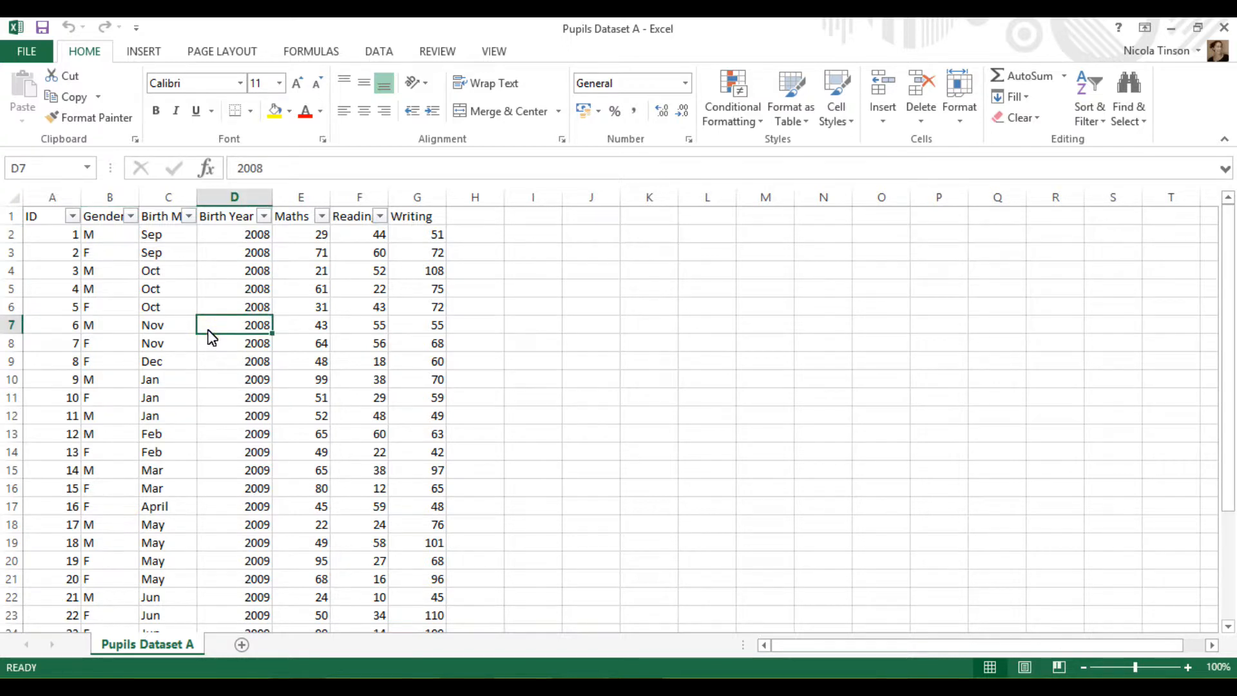
{"action": "key", "text": "ctrl+t"}
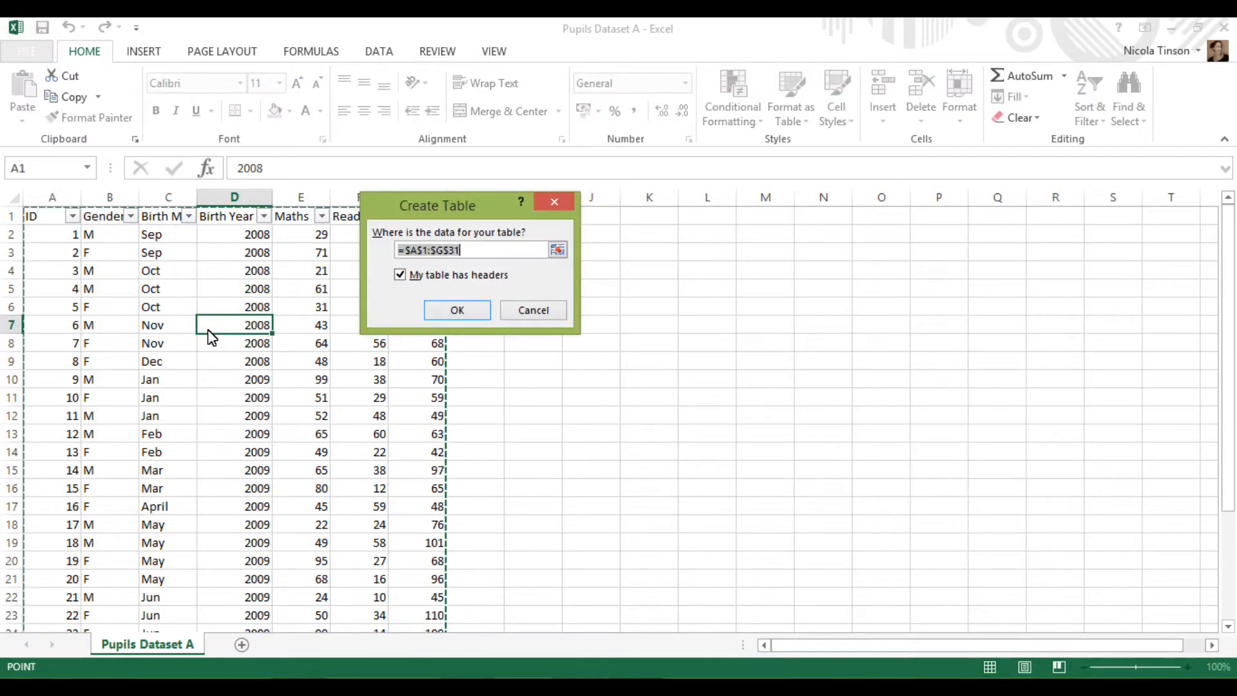
{"action": "left_click", "coordinate": [458, 312]}
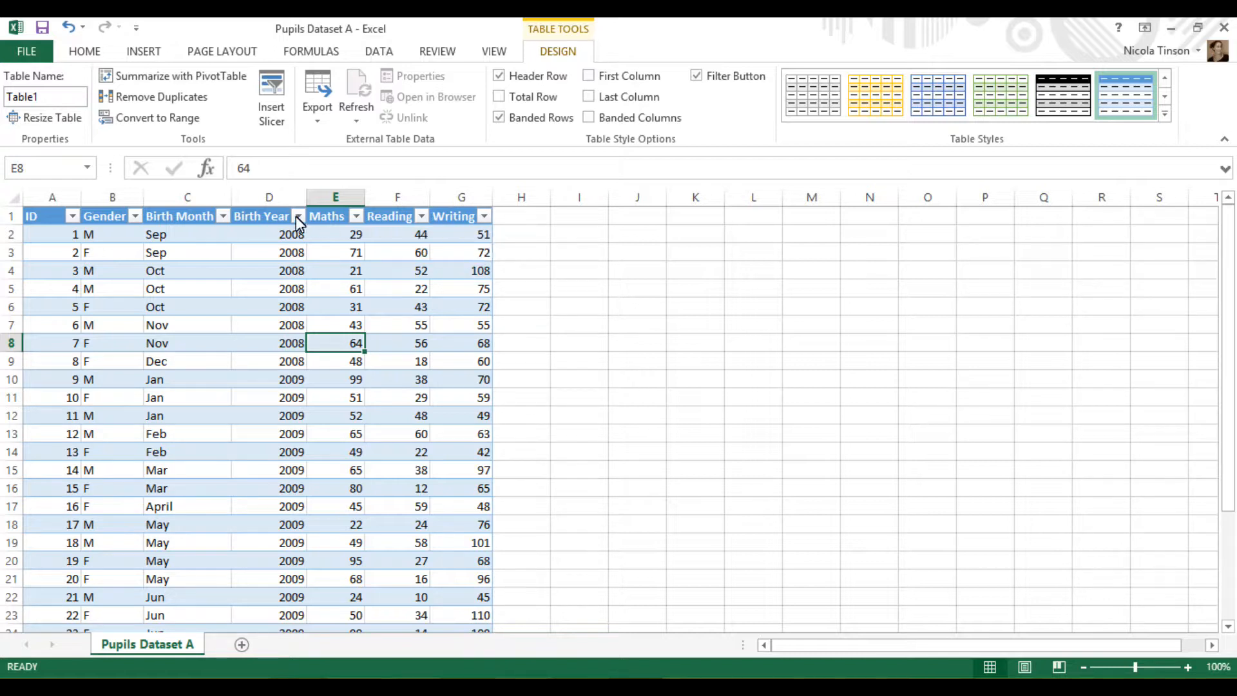
Step: Check the summary statistics of the Maths, Reading and Writing columns one after another
{"action": "left_click", "coordinate": [346, 200]}
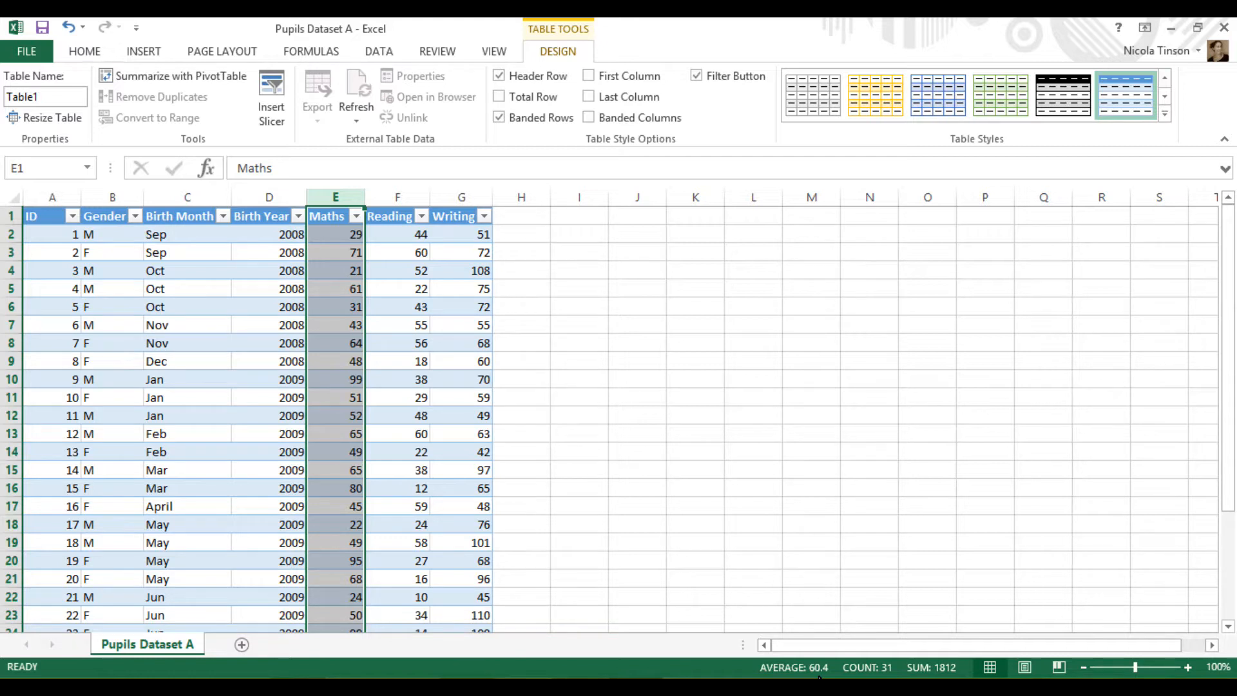
{"action": "left_click", "coordinate": [397, 196]}
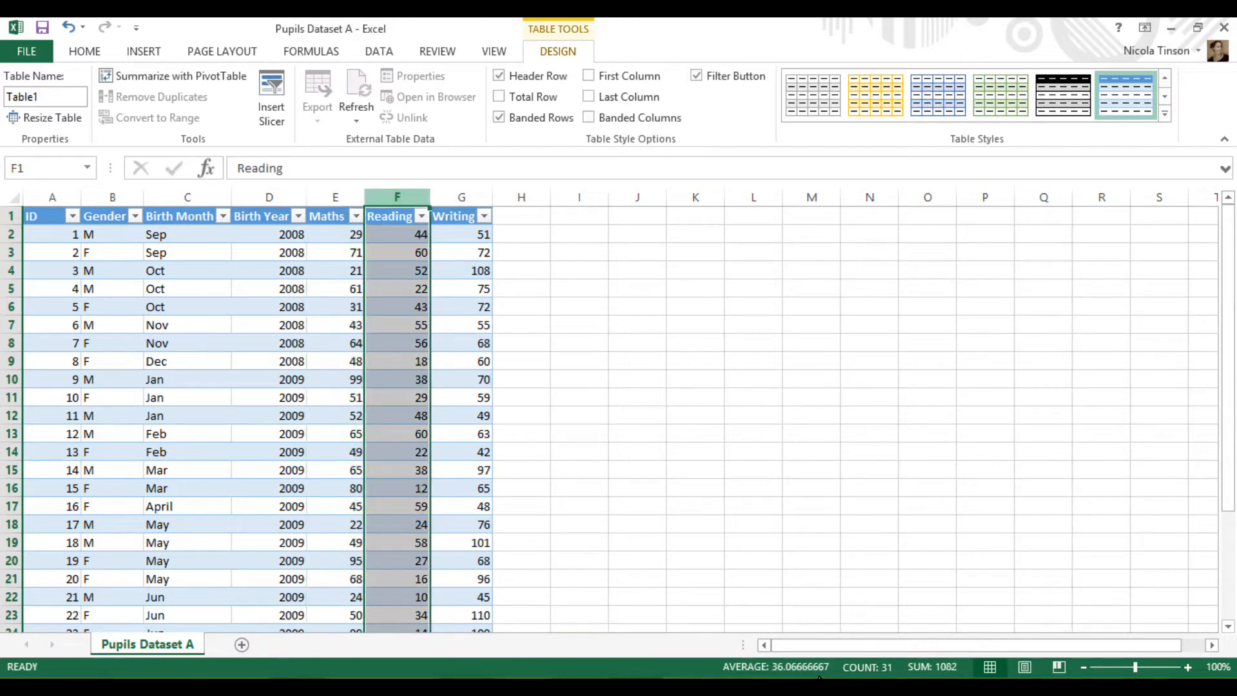
{"action": "left_click", "coordinate": [470, 201]}
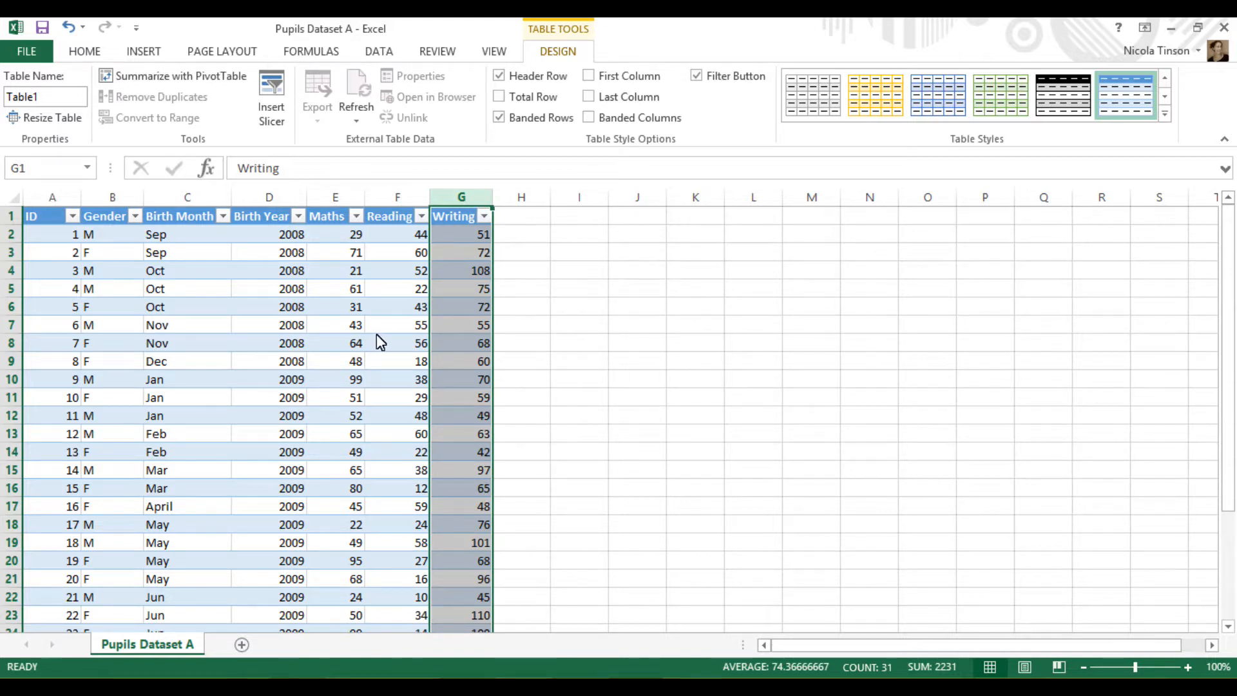
Step: Start an AVERAGE formula in cell E32, directly below the last Maths score
{"action": "scroll", "coordinate": [390, 361], "scroll_direction": "down", "scroll_amount": 4}
{"action": "left_click", "coordinate": [389, 360]}
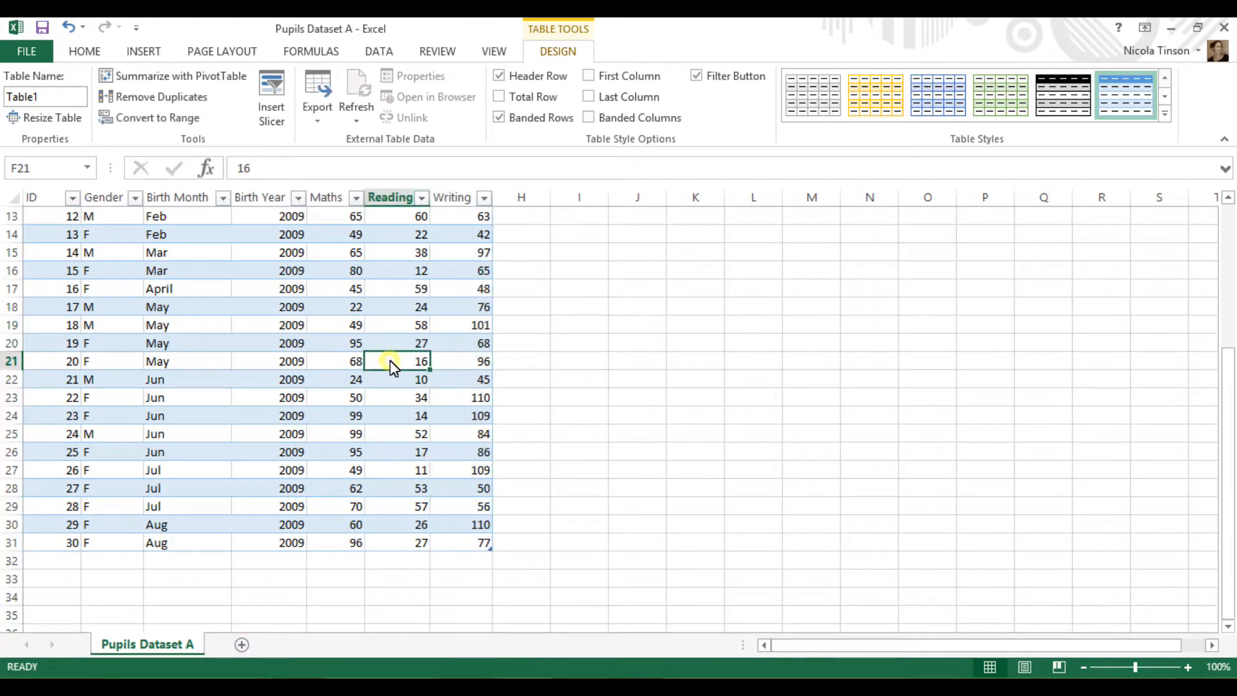
{"action": "scroll", "coordinate": [333, 557], "scroll_direction": "down", "scroll_amount": 1}
{"action": "left_click", "coordinate": [340, 534]}
{"action": "left_click", "coordinate": [346, 493]}
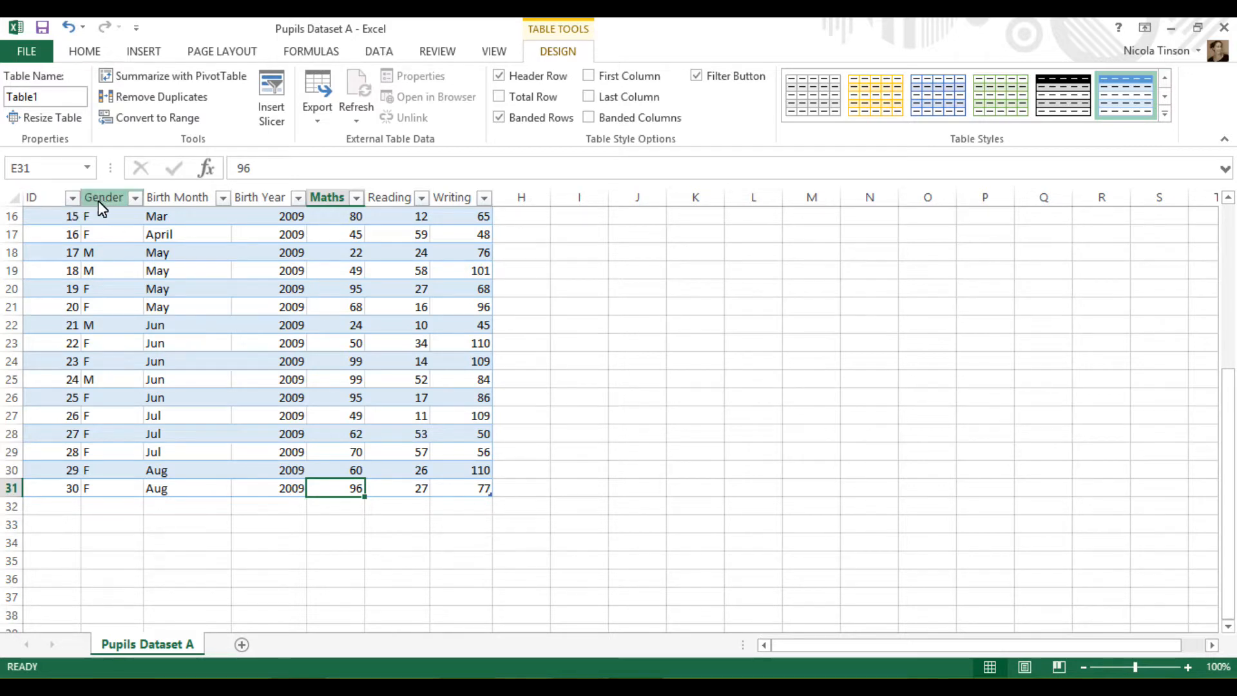
{"action": "left_click", "coordinate": [347, 515]}
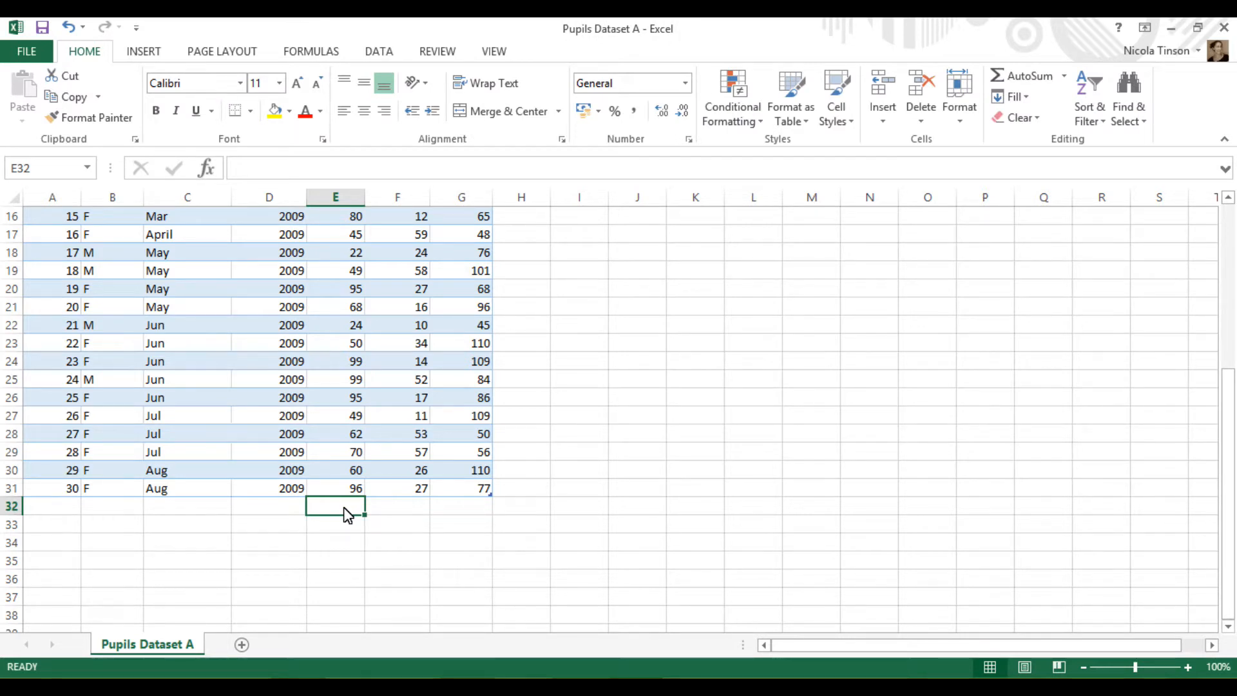
{"action": "type", "text": "=average"}
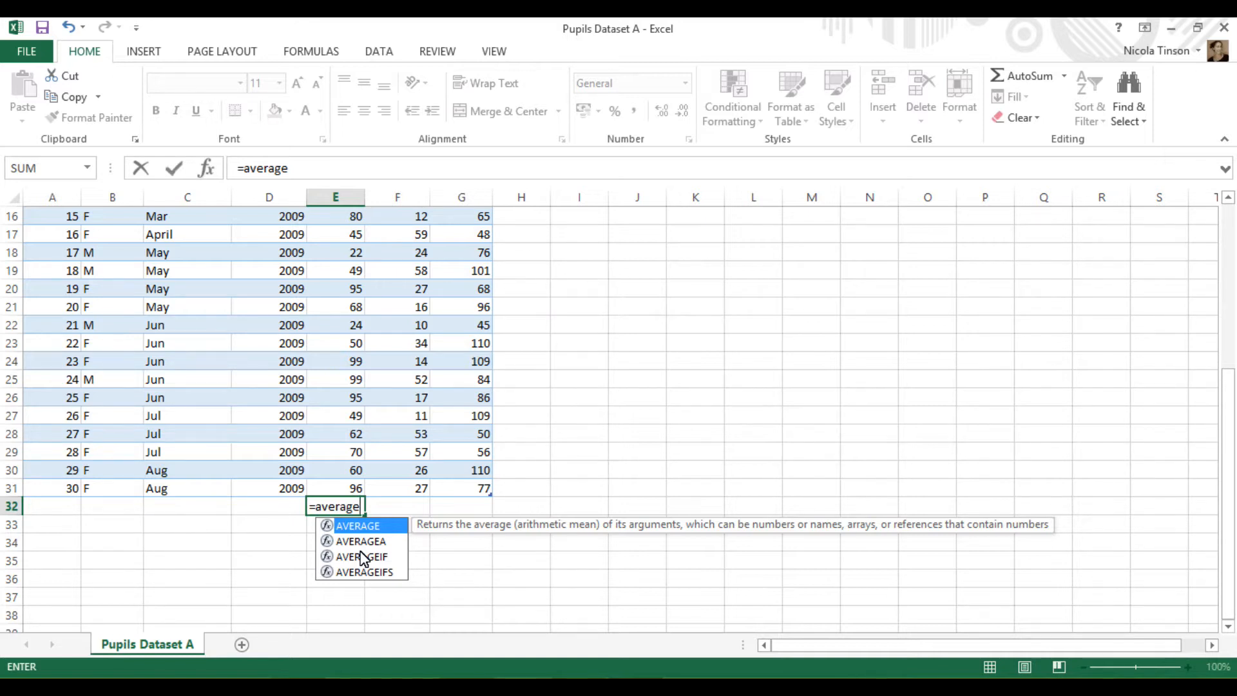
{"action": "type", "text": "("}
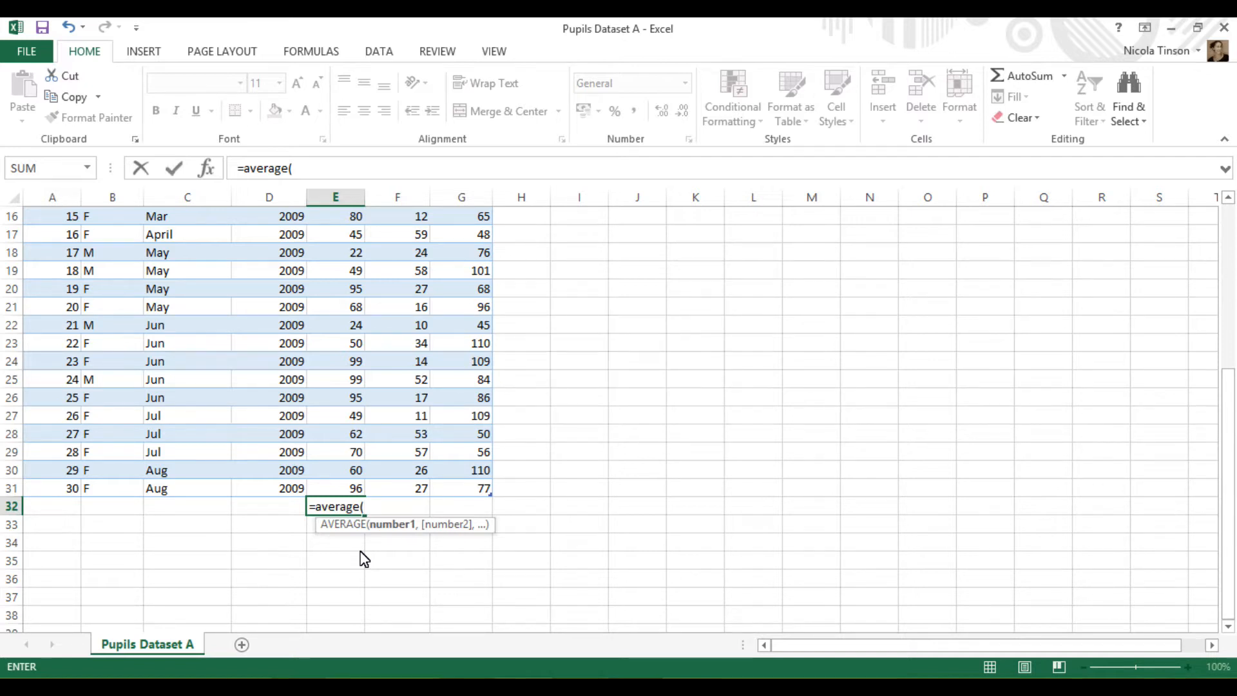
Step: Try the range E26:E31 and the comma-separated cells E31, E29, E27, E26 and E25 as arguments of the AVERAGE formula
{"action": "left_click_drag", "start_coordinate": [334, 487], "coordinate": [345, 398]}
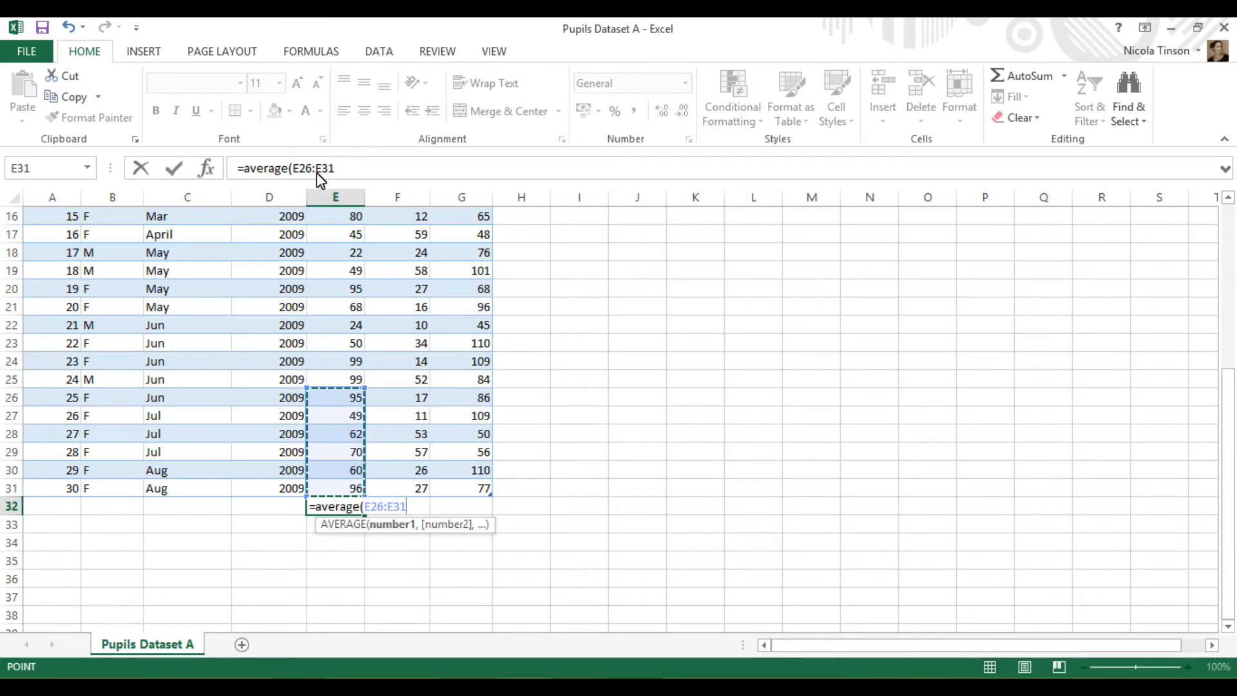
{"action": "left_click", "coordinate": [335, 489]}
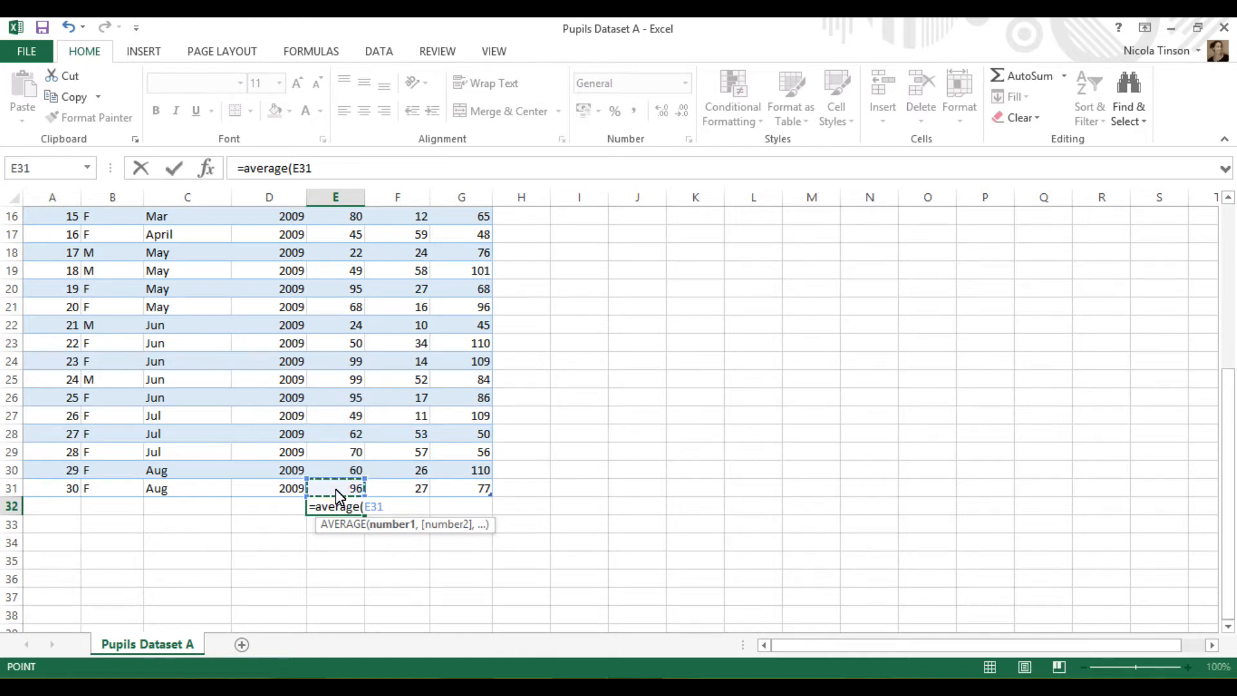
{"action": "type", "text": ","}
{"action": "left_click", "coordinate": [336, 453]}
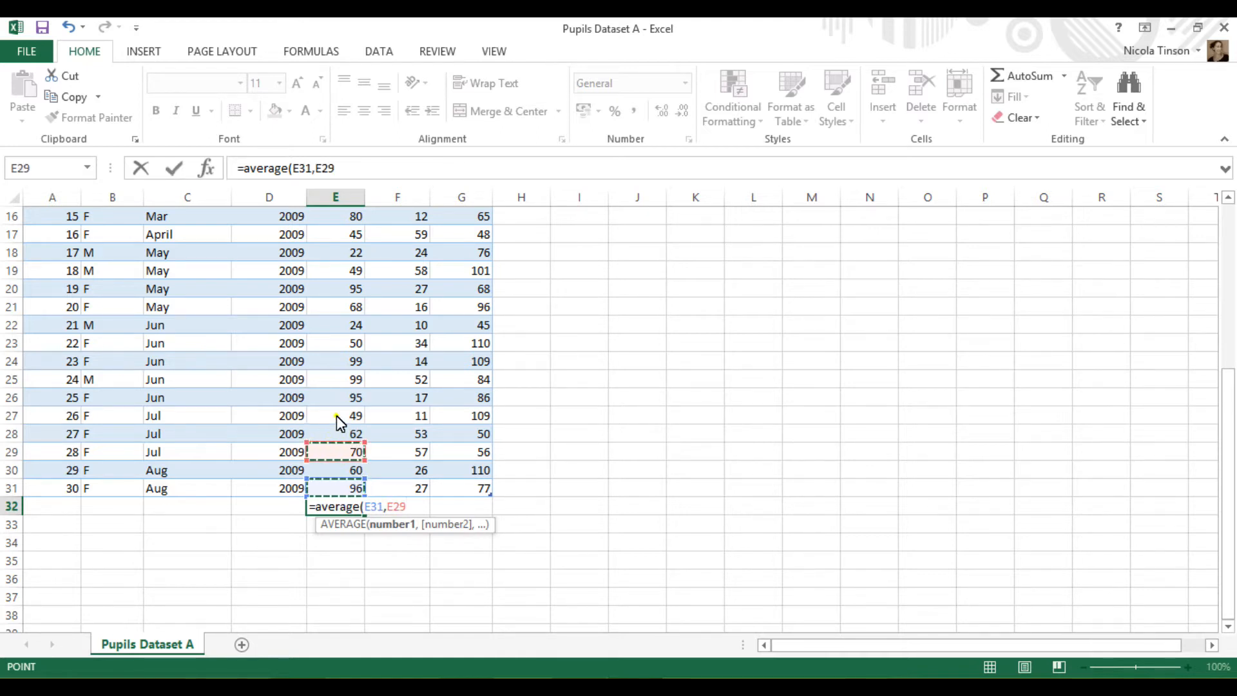
{"action": "type", "text": ","}
{"action": "left_click", "coordinate": [338, 418]}
{"action": "type", "text": ","}
{"action": "left_click", "coordinate": [335, 398]}
{"action": "type", "text": ","}
{"action": "left_click", "coordinate": [335, 383]}
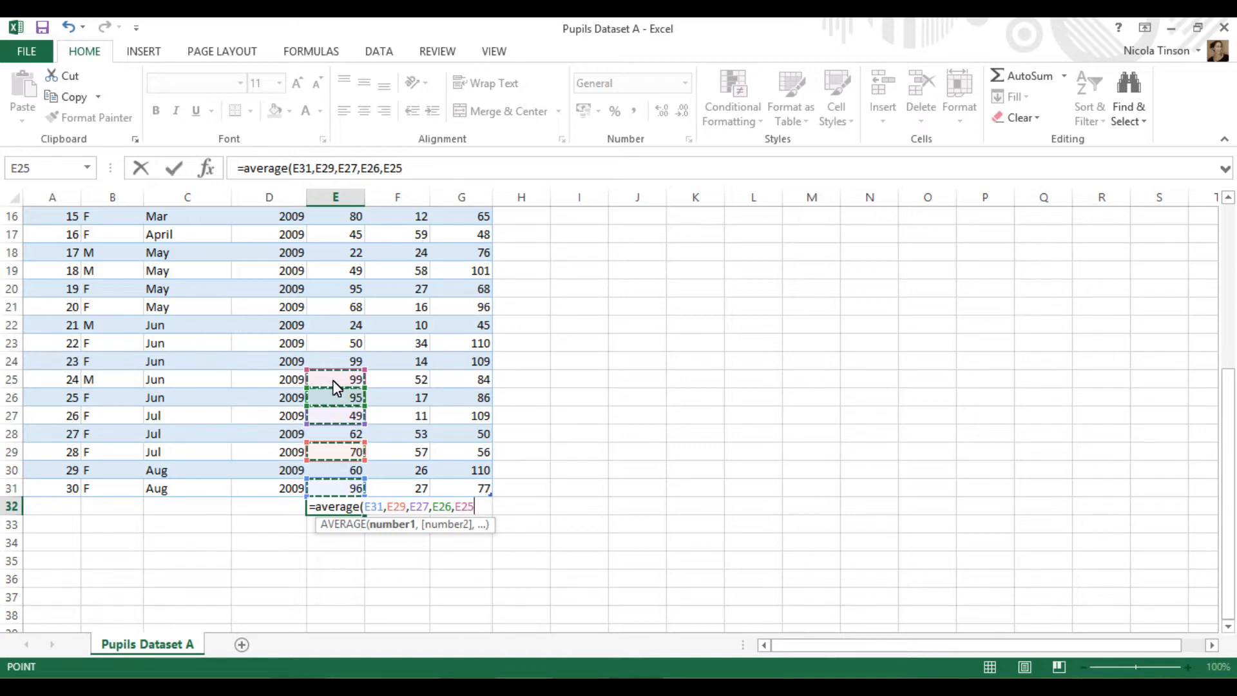
{"action": "left_click", "coordinate": [340, 346]}
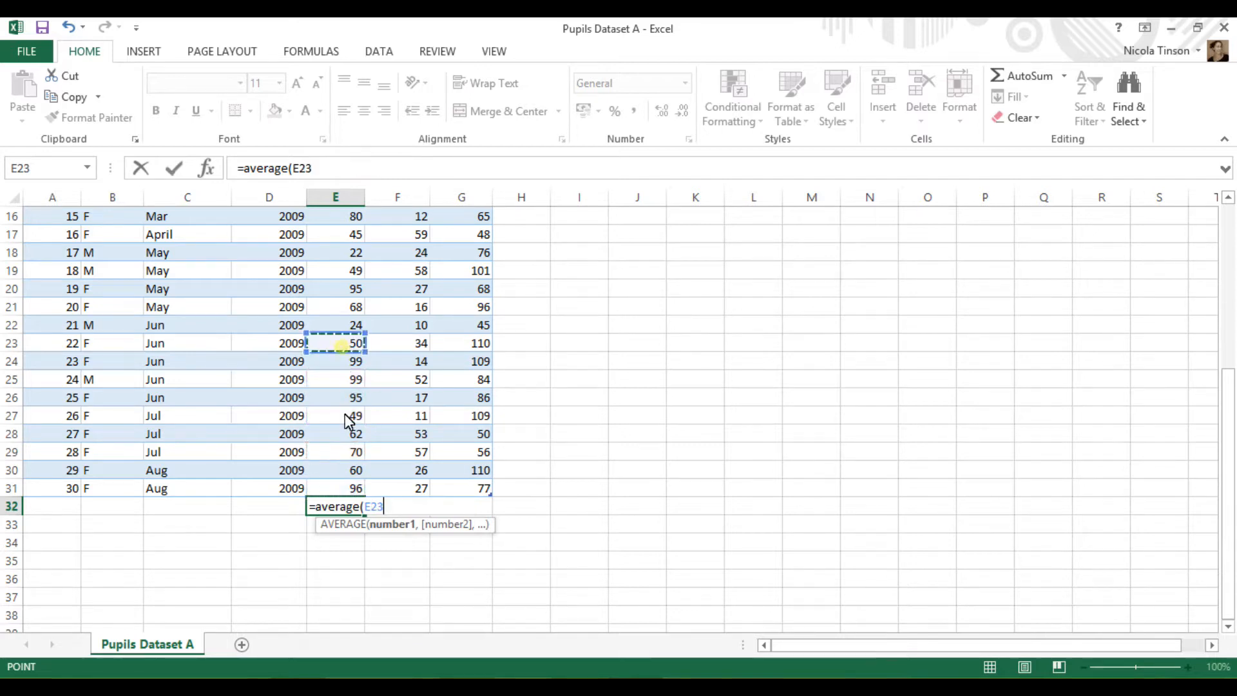
Step: Complete the AVERAGE formula in E32 with the whole Maths column, Table1[Maths], as its range
{"action": "left_click", "coordinate": [335, 491]}
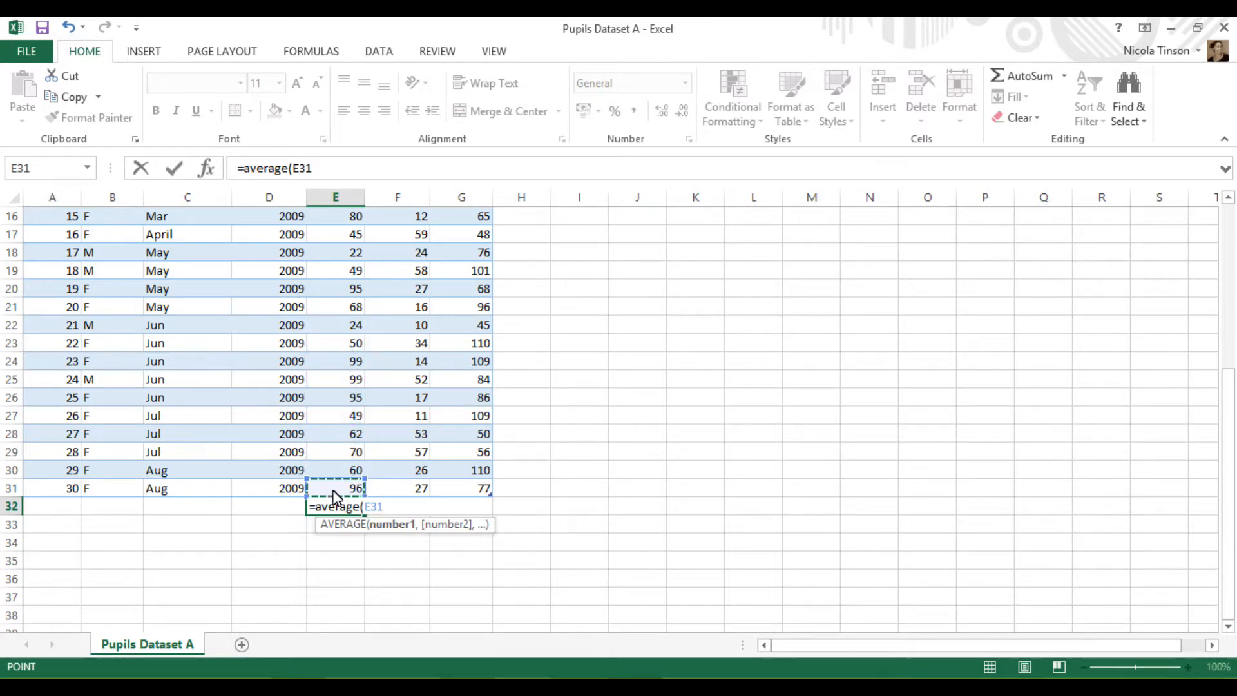
{"action": "left_click_drag", "start_coordinate": [335, 489], "coordinate": [322, 229]}
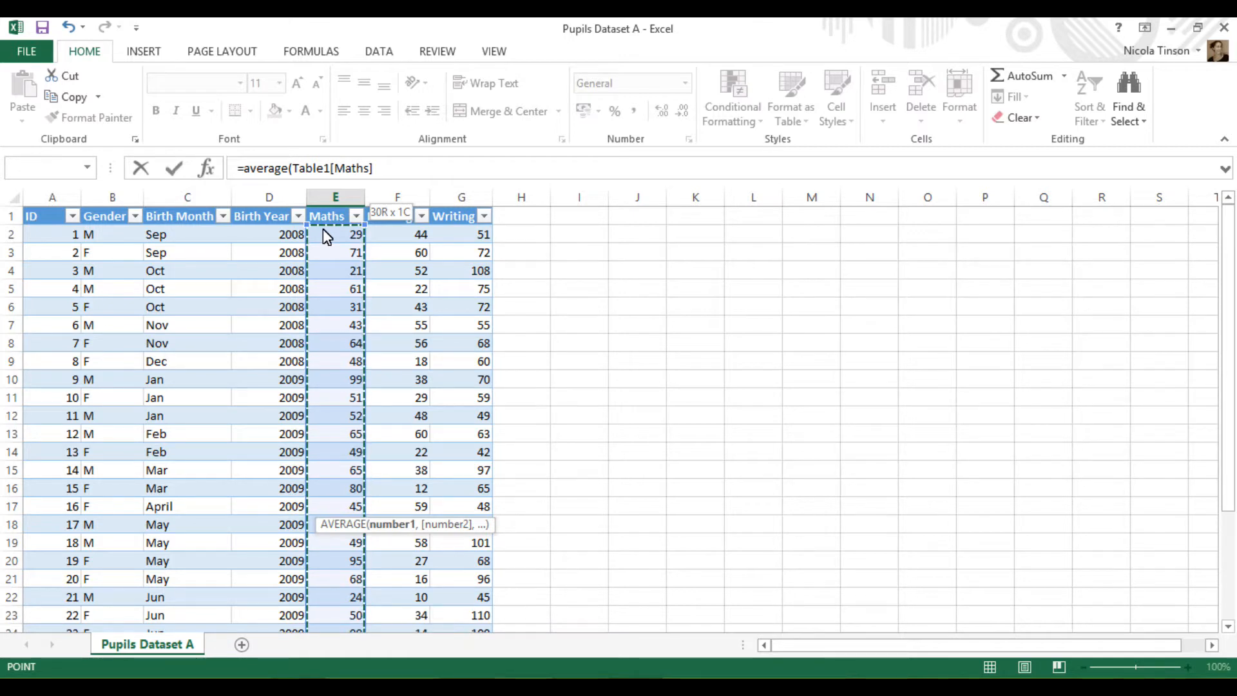
{"action": "left_click_drag", "start_coordinate": [323, 229], "coordinate": [323, 229]}
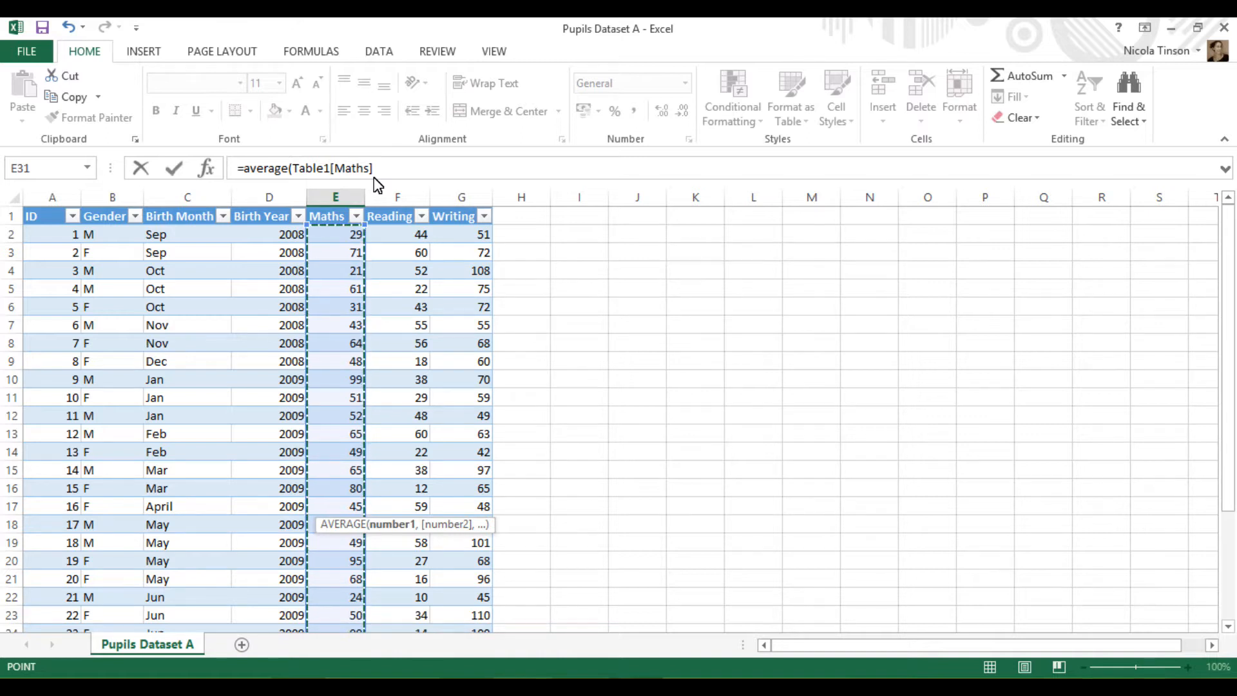
{"action": "left_click", "coordinate": [390, 174]}
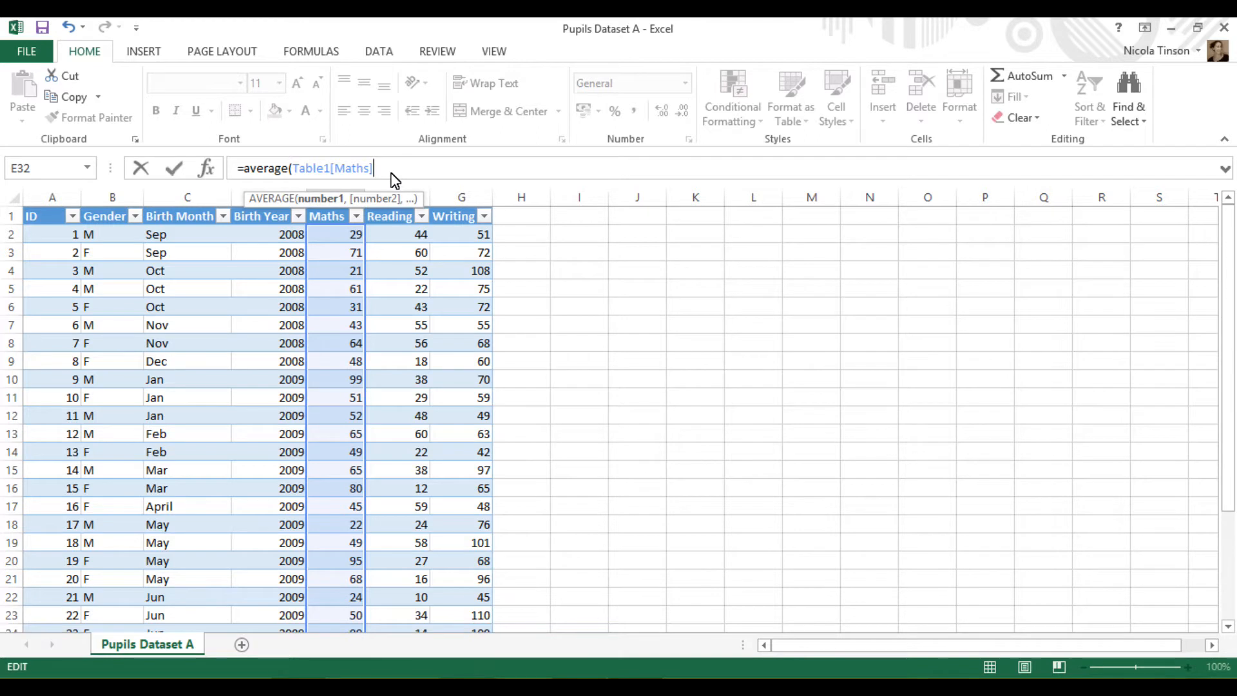
{"action": "type", "text": ")"}
{"action": "key", "text": "Return"}
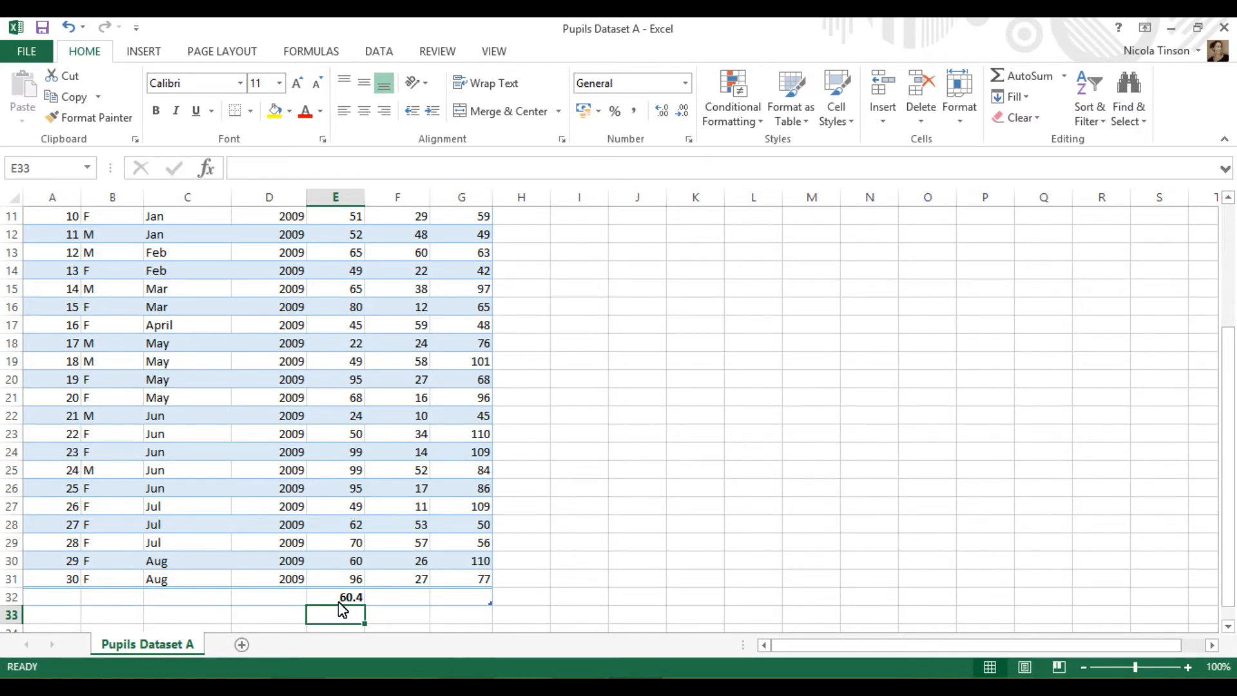
Step: Freeze the panes at cell F2 to keep the header row and columns A to E in view
{"action": "left_click", "coordinate": [379, 51]}
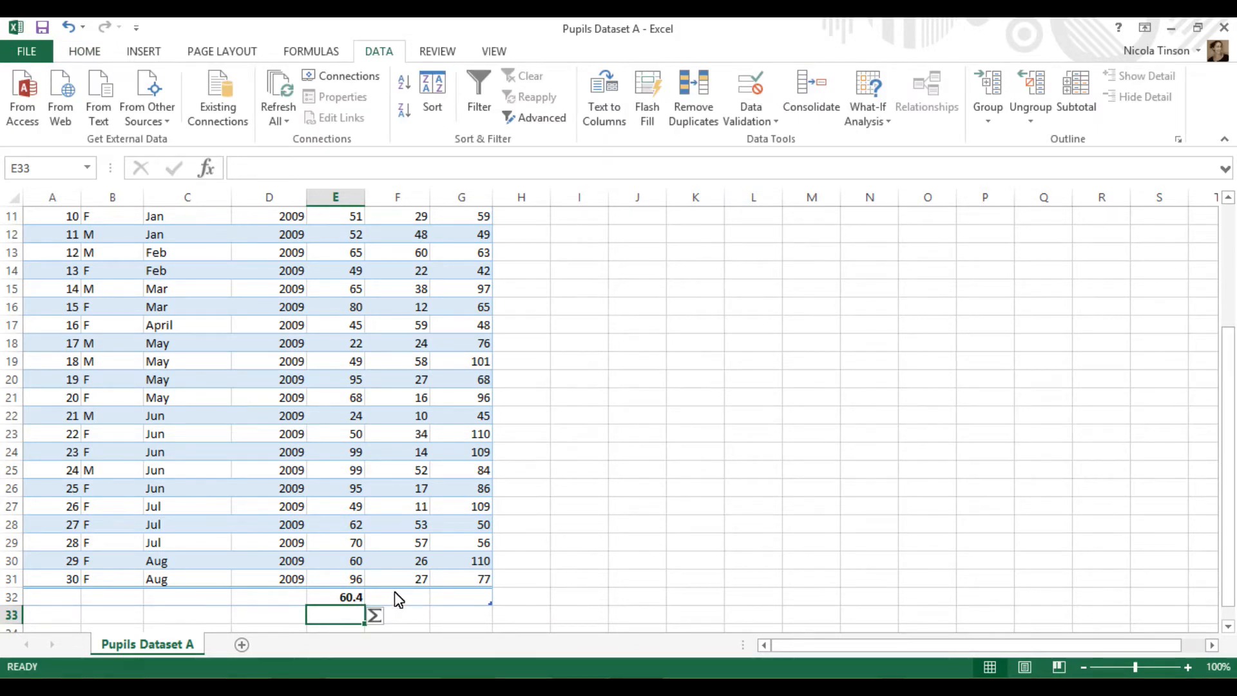
{"action": "left_click", "coordinate": [401, 234]}
{"action": "scroll", "coordinate": [401, 267], "scroll_direction": "up", "scroll_amount": 4}
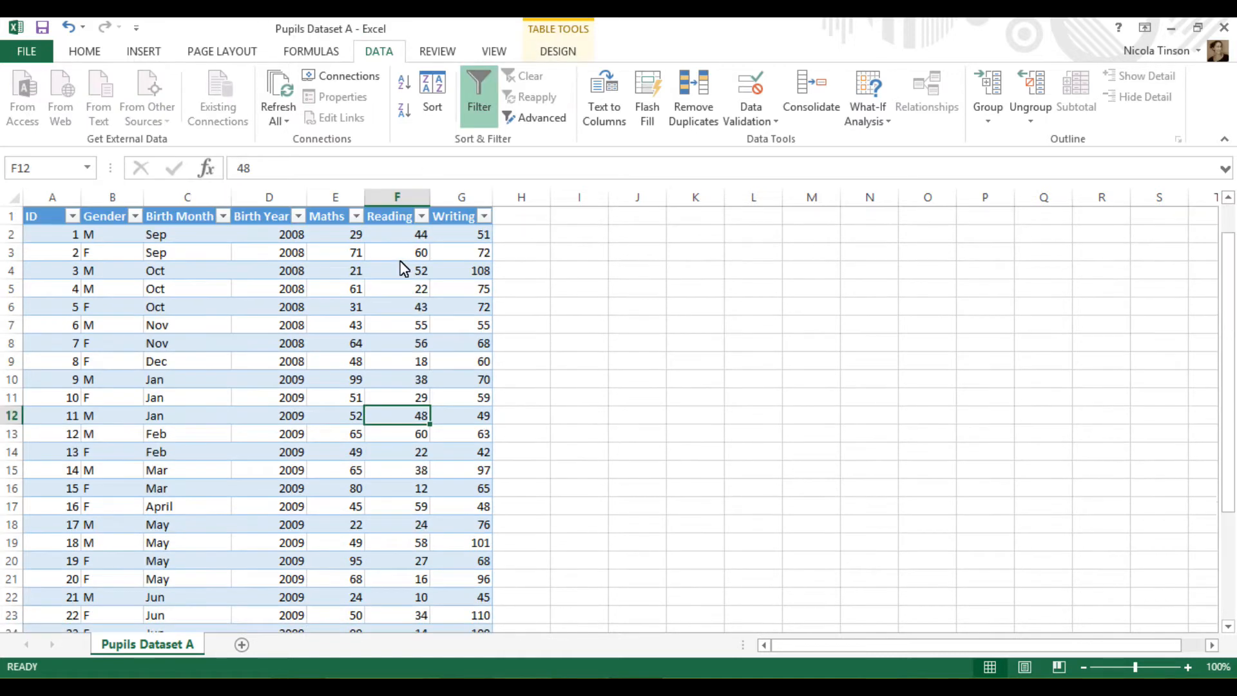
{"action": "left_click", "coordinate": [374, 238]}
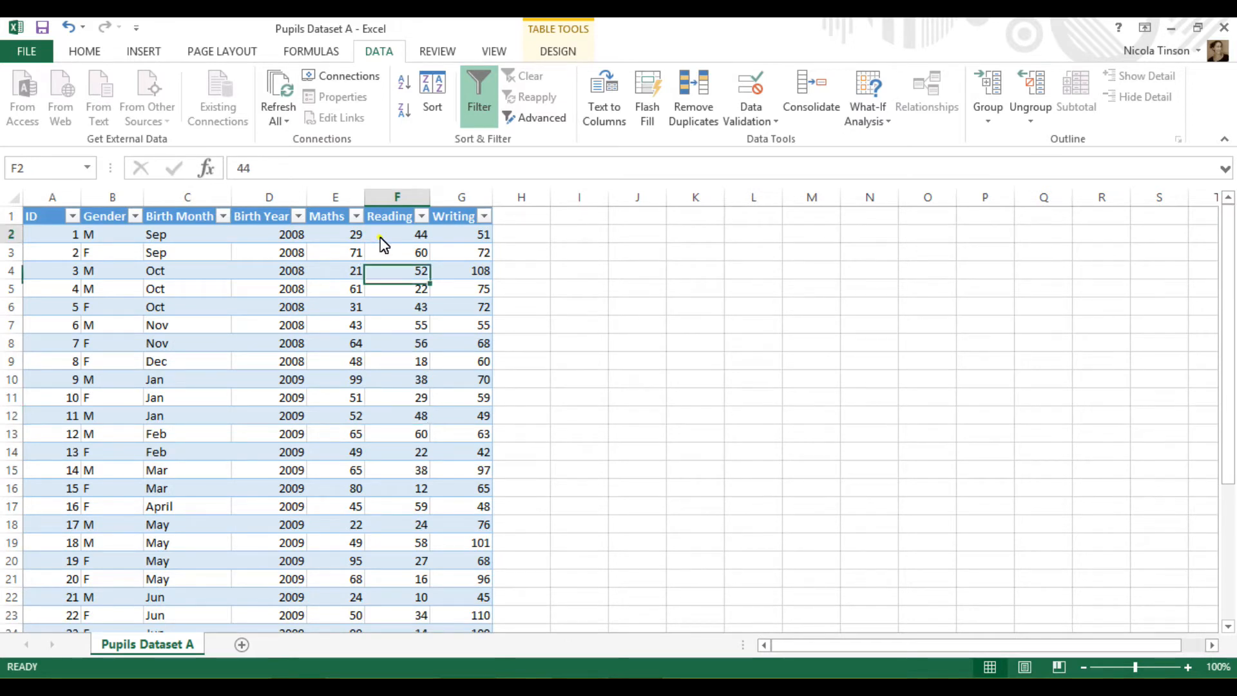
{"action": "left_click", "coordinate": [497, 57]}
{"action": "left_click", "coordinate": [592, 123]}
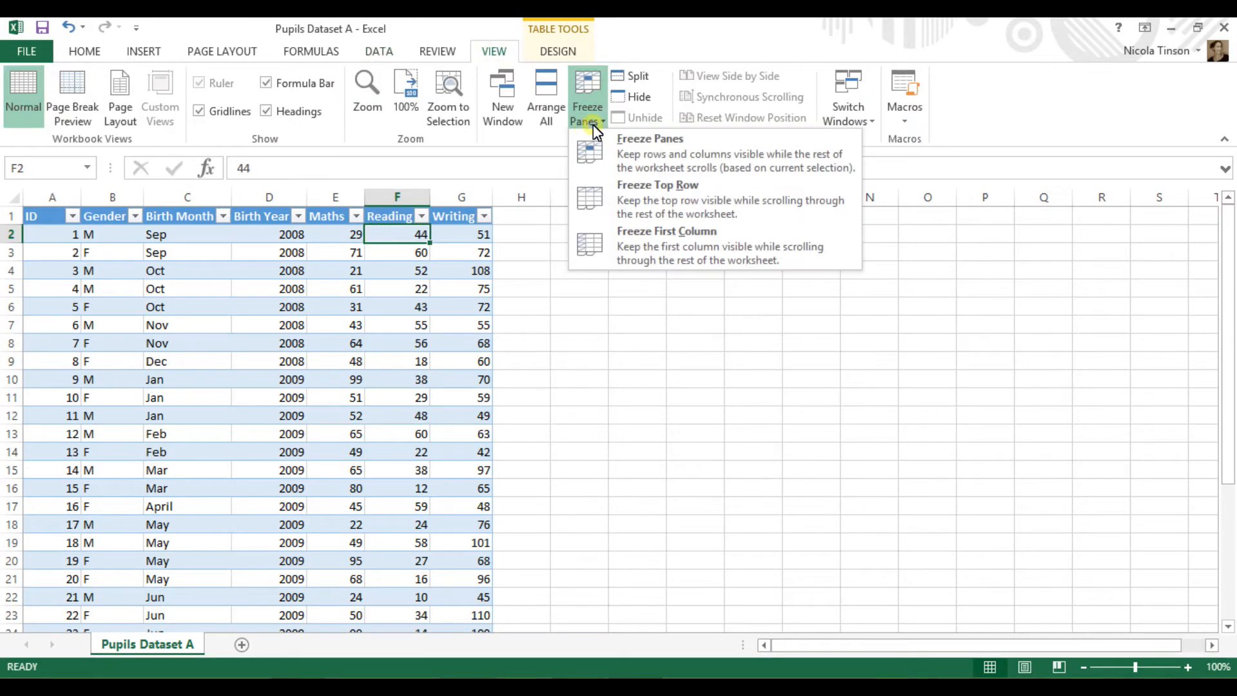
{"action": "left_click", "coordinate": [643, 152]}
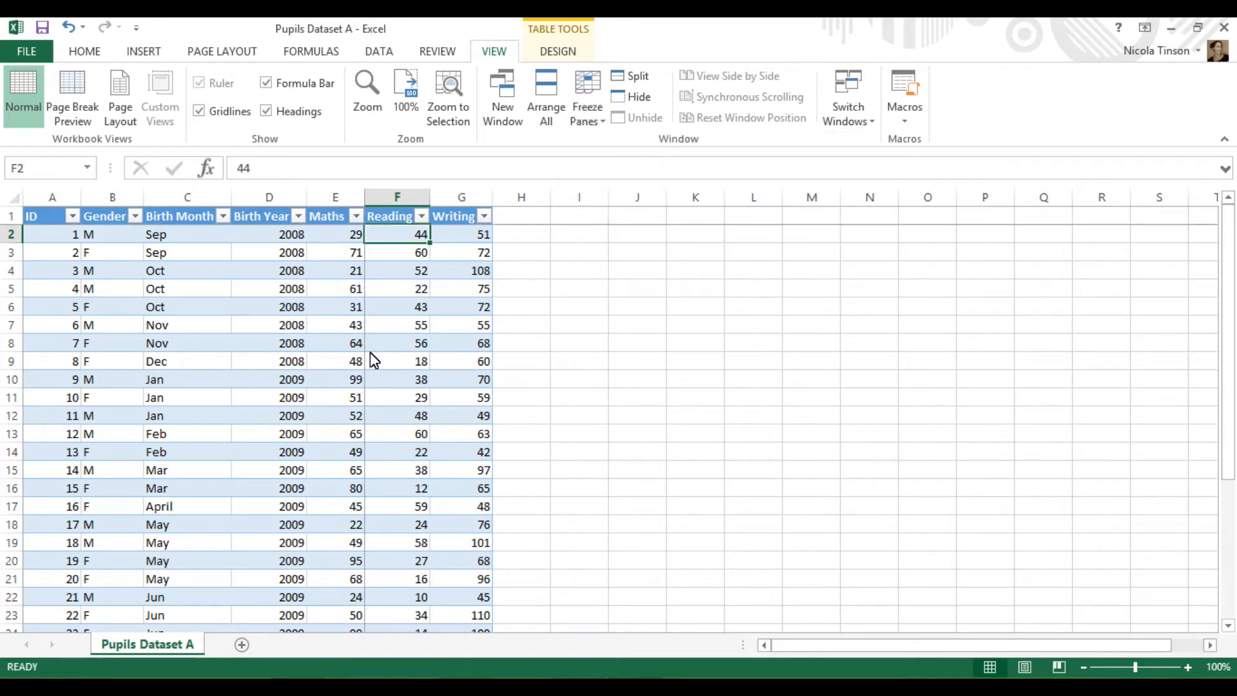
{"action": "scroll", "coordinate": [393, 334], "scroll_direction": "down", "scroll_amount": 6}
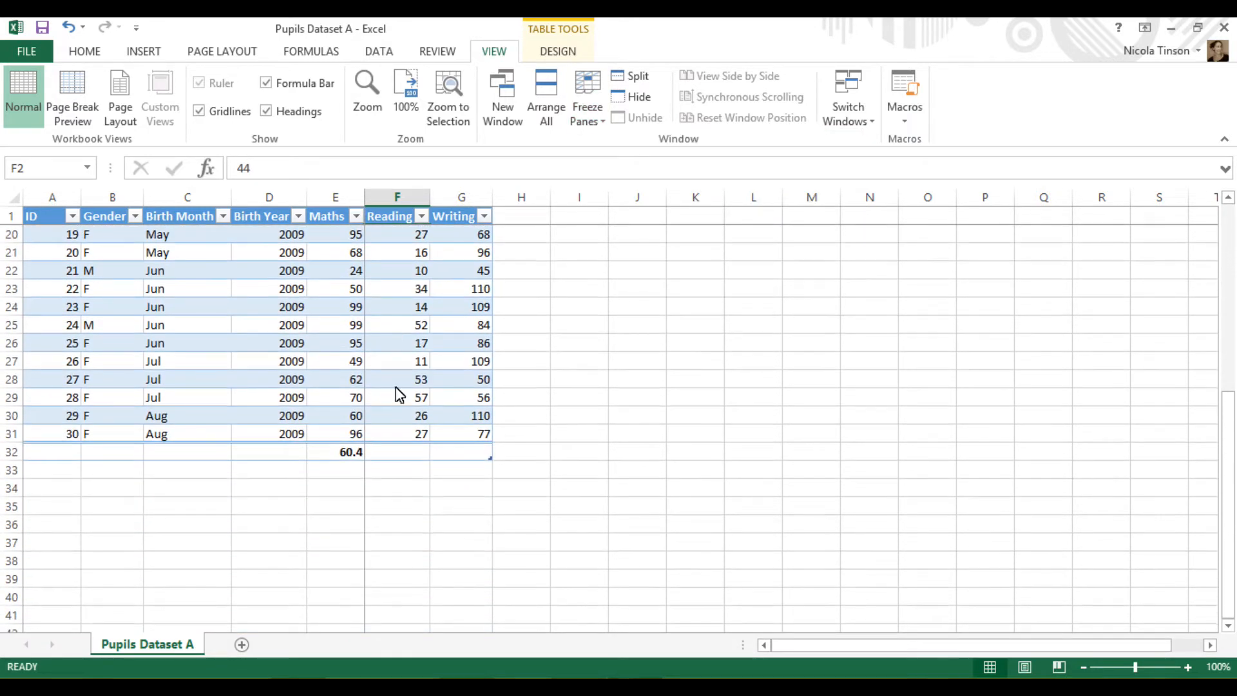
Step: Fill the Maths average formula from E32 across to F32 and G32, and check the Reading and Writing formulas
{"action": "left_click", "coordinate": [400, 455]}
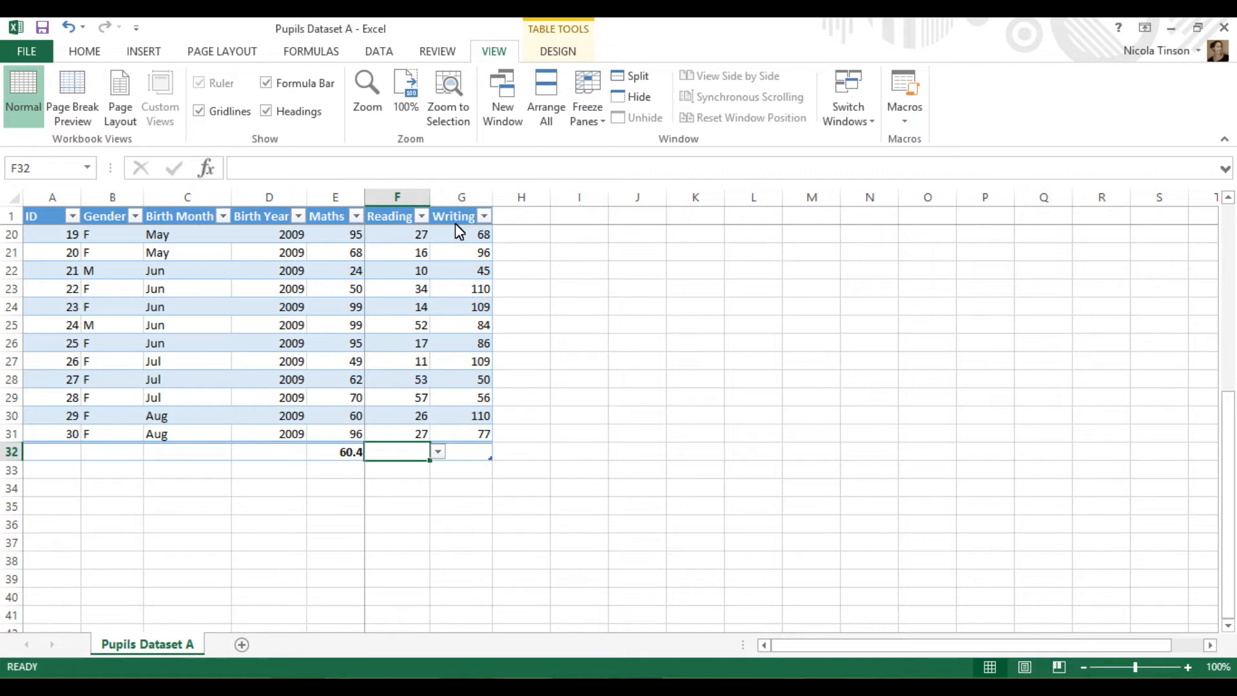
{"action": "left_click", "coordinate": [348, 454]}
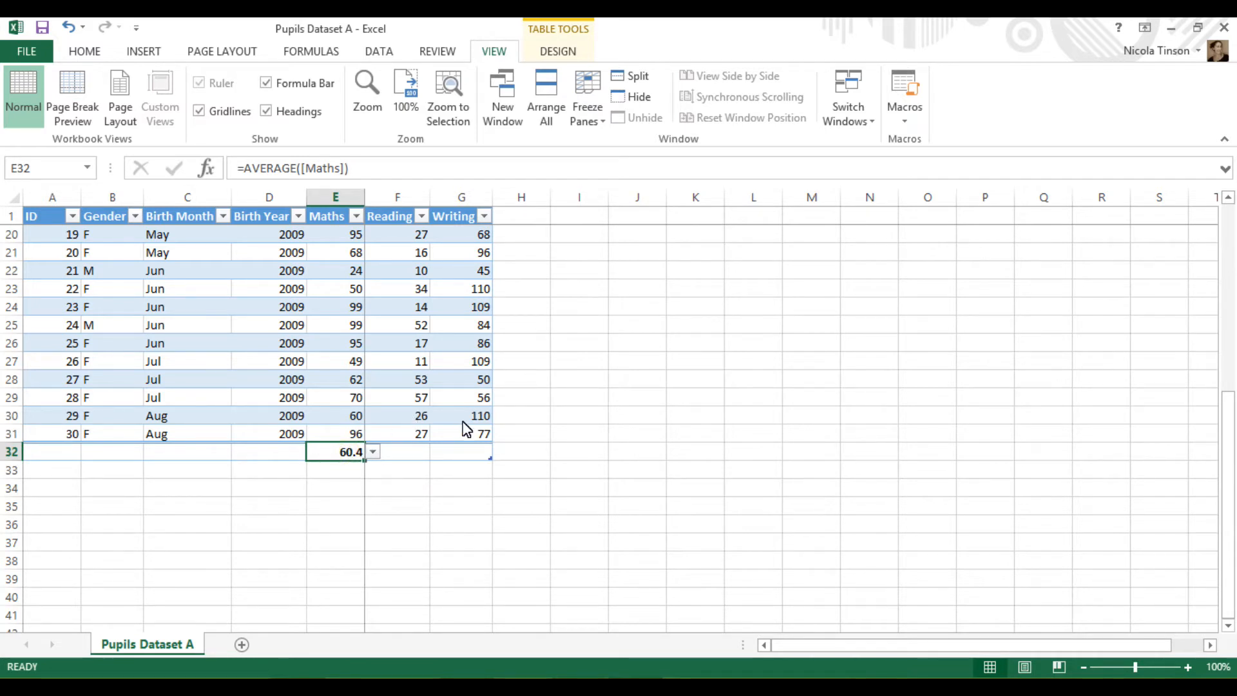
{"action": "left_click_drag", "start_coordinate": [364, 461], "coordinate": [486, 469]}
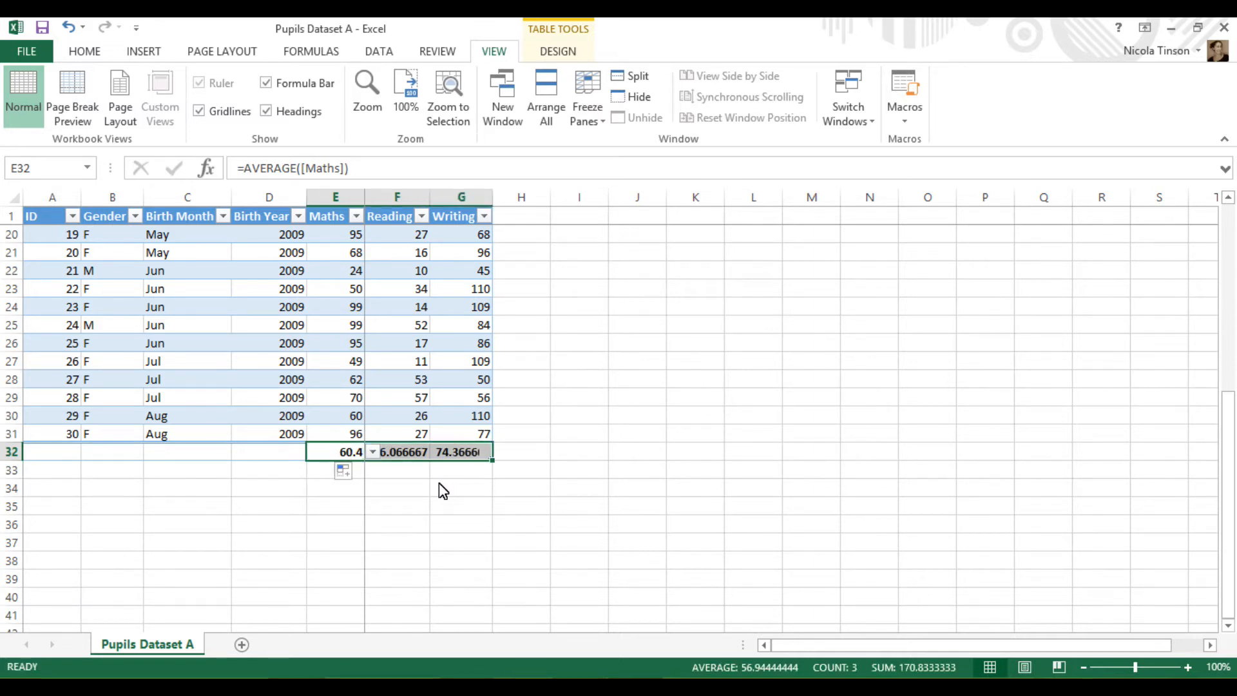
{"action": "left_click", "coordinate": [415, 454]}
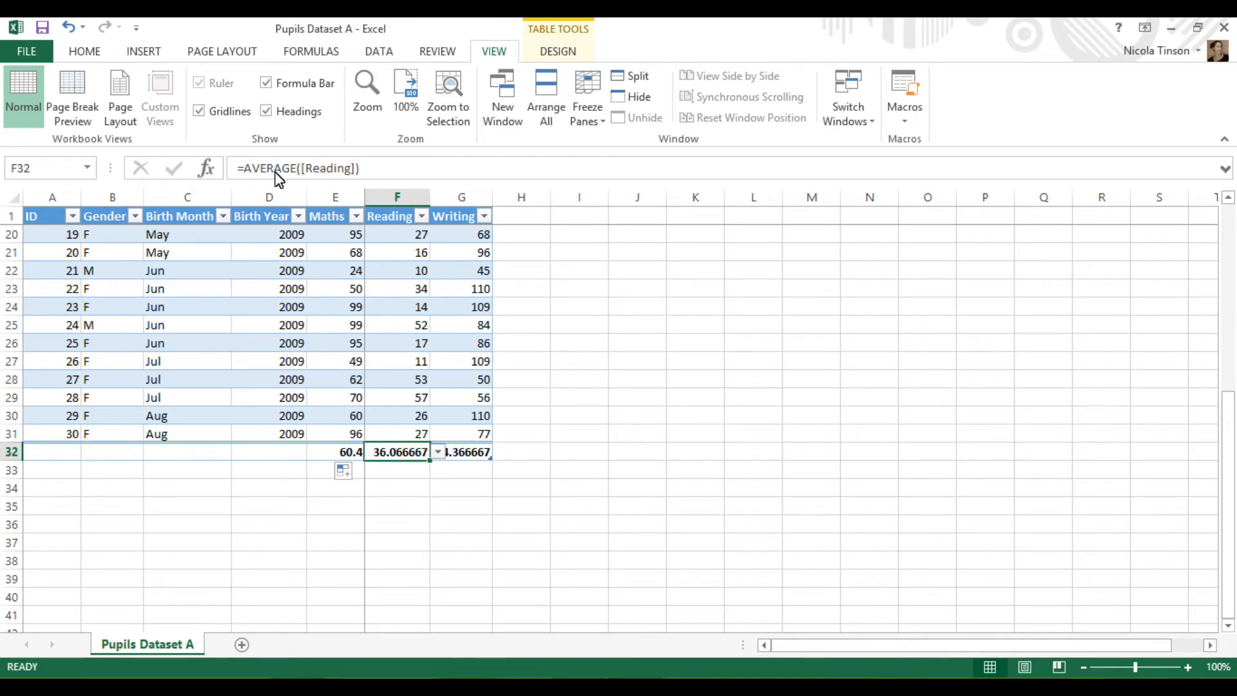
{"action": "left_click", "coordinate": [471, 454]}
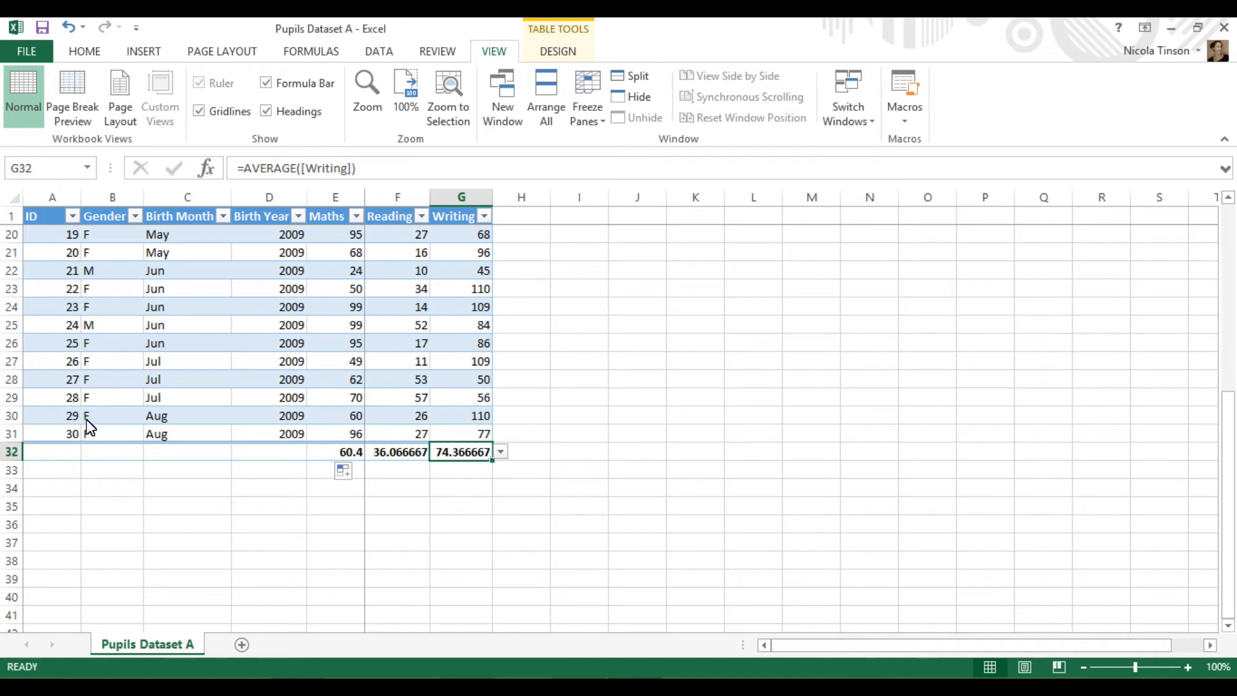
Step: Count the pupils in A32 with a COUNT formula over the table's whole ID column, [ID]
{"action": "left_click", "coordinate": [67, 456]}
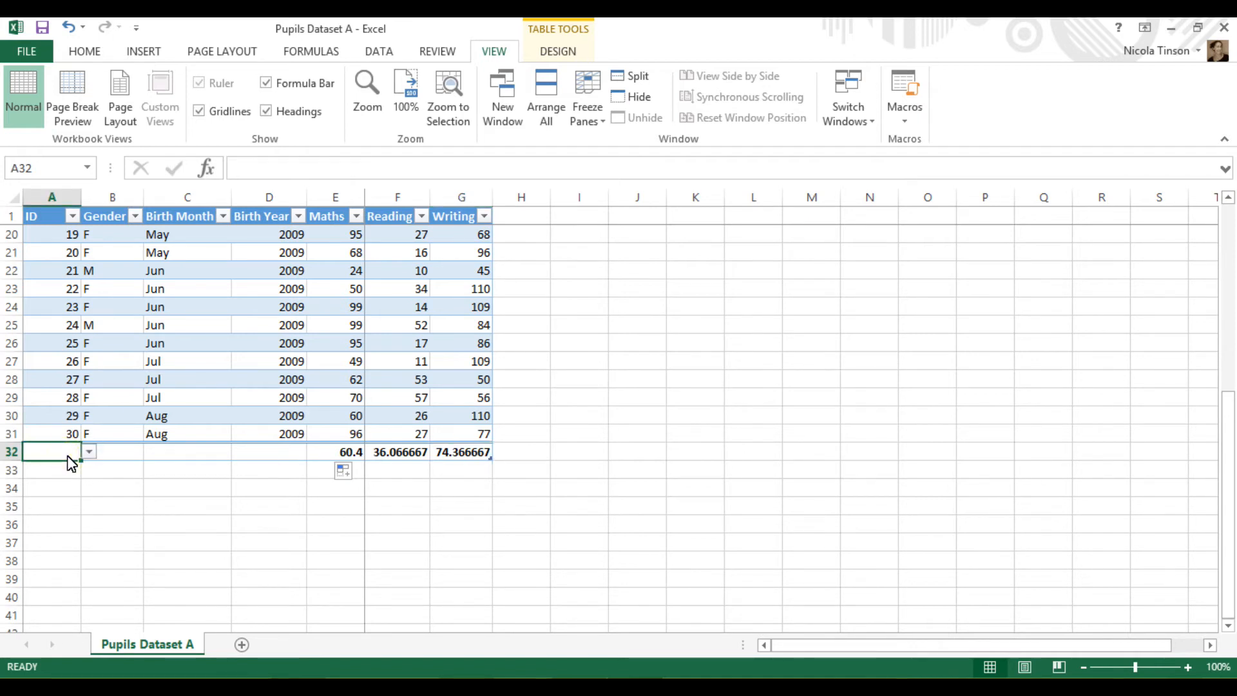
{"action": "type", "text": "="}
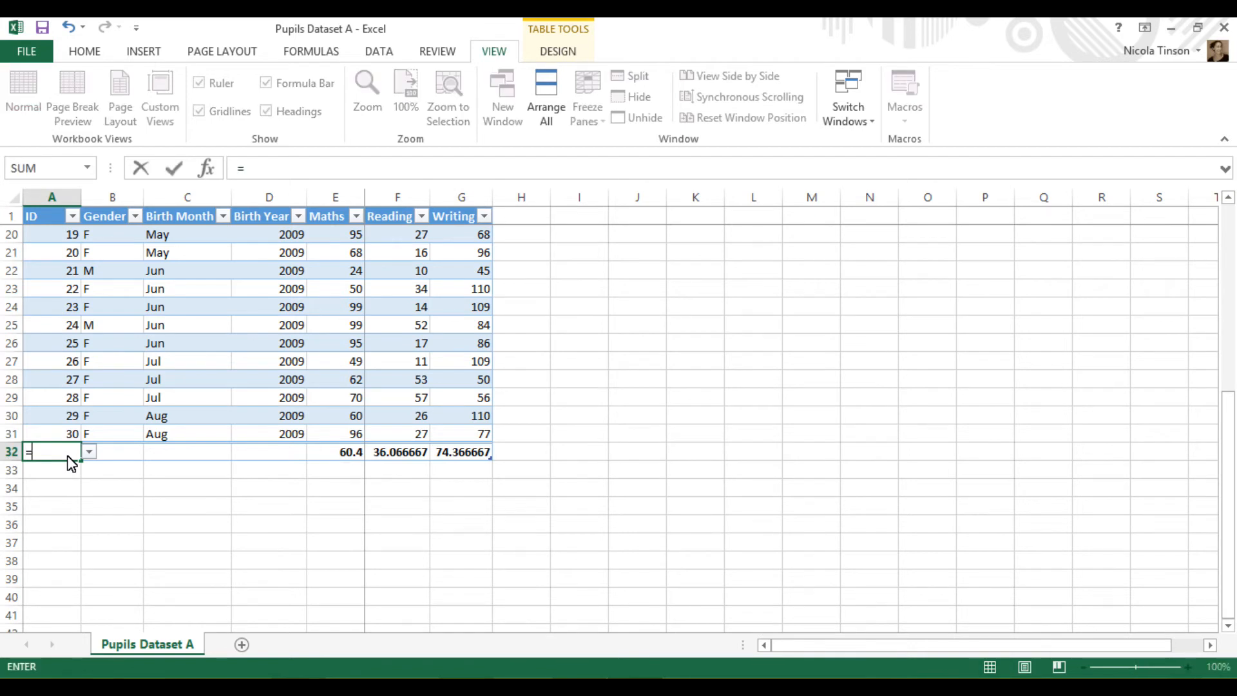
{"action": "type", "text": "count"}
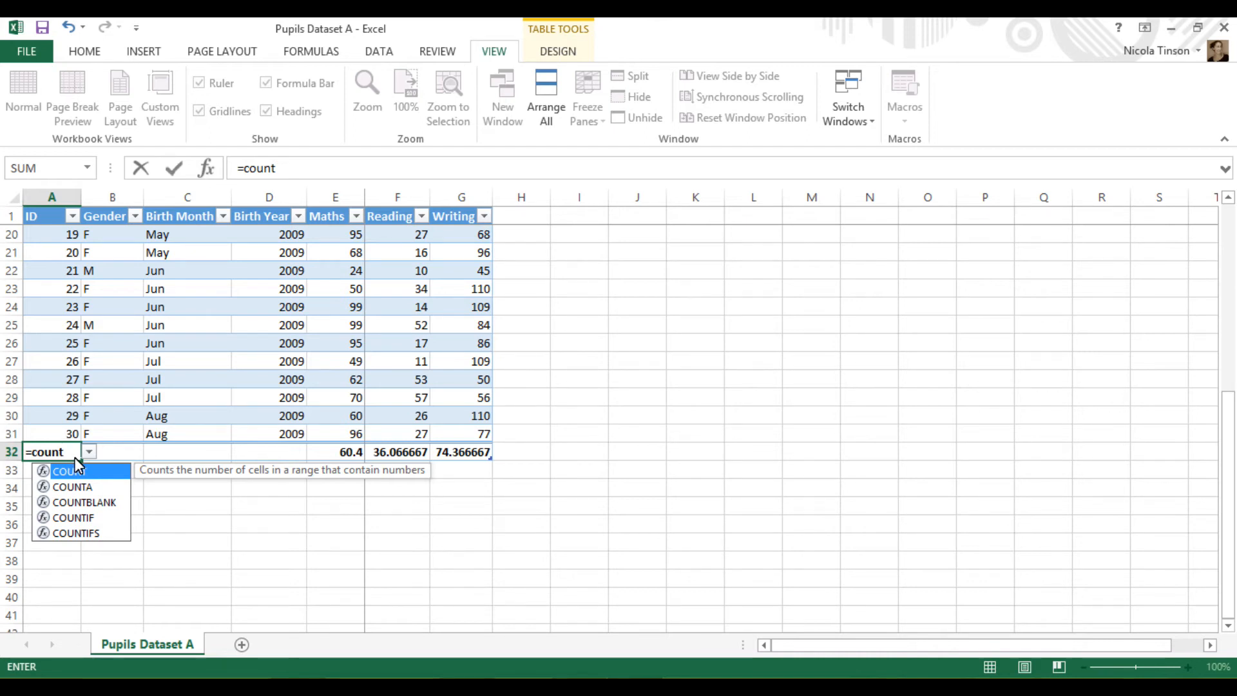
{"action": "type", "text": "("}
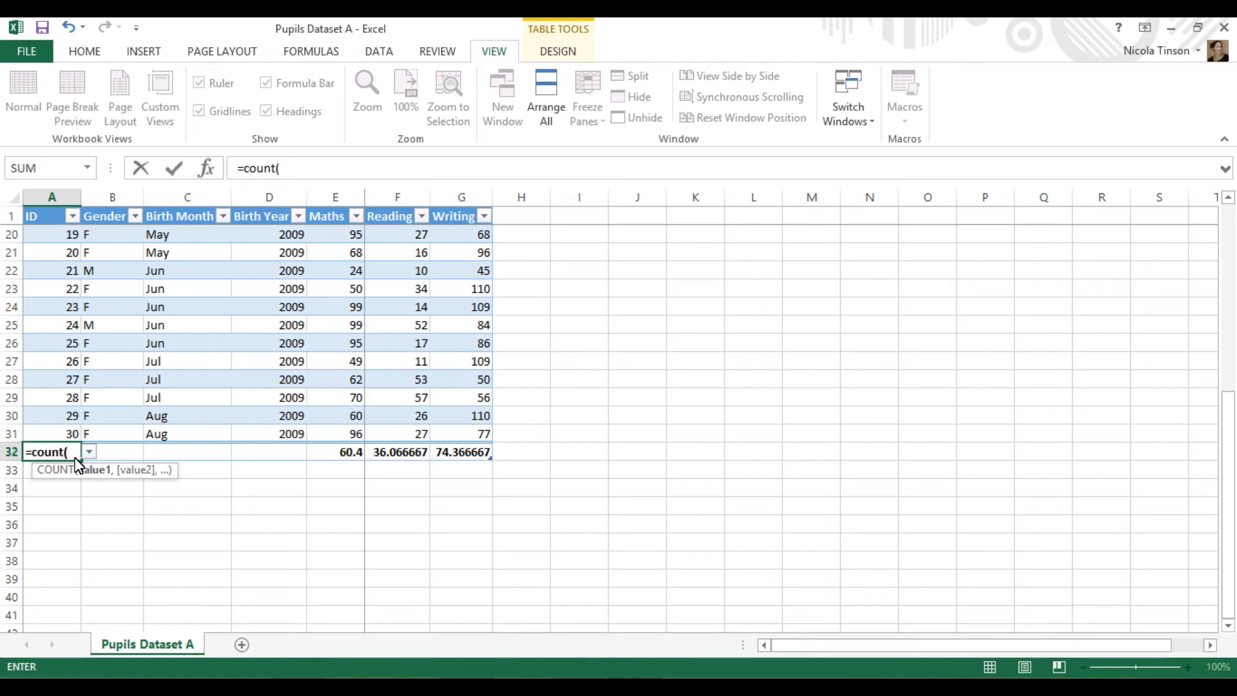
{"action": "left_click", "coordinate": [64, 200]}
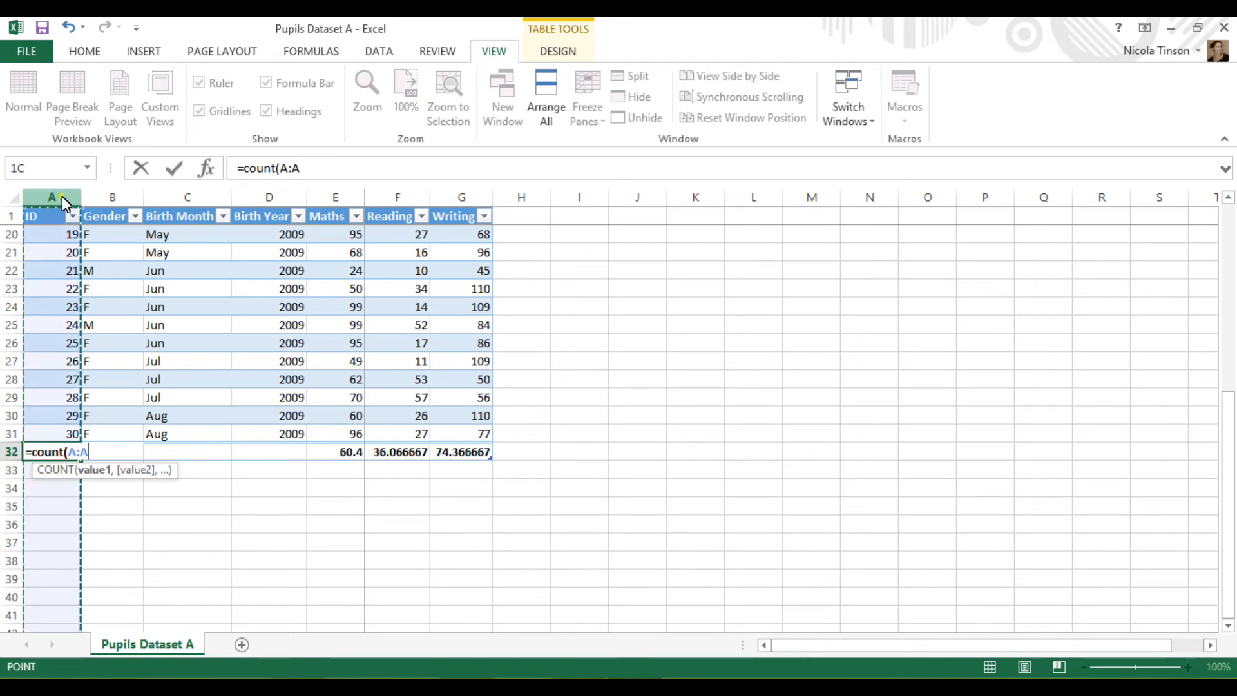
{"action": "left_click", "coordinate": [57, 434]}
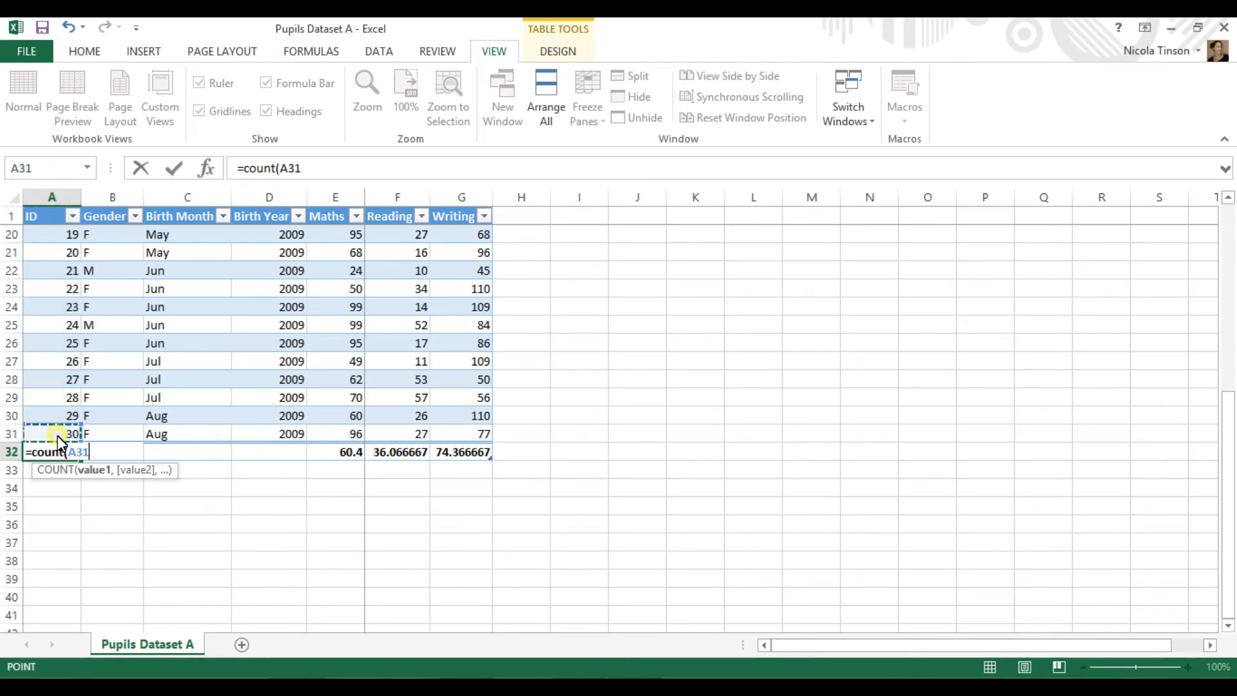
{"action": "left_click_drag", "start_coordinate": [57, 435], "coordinate": [53, 237]}
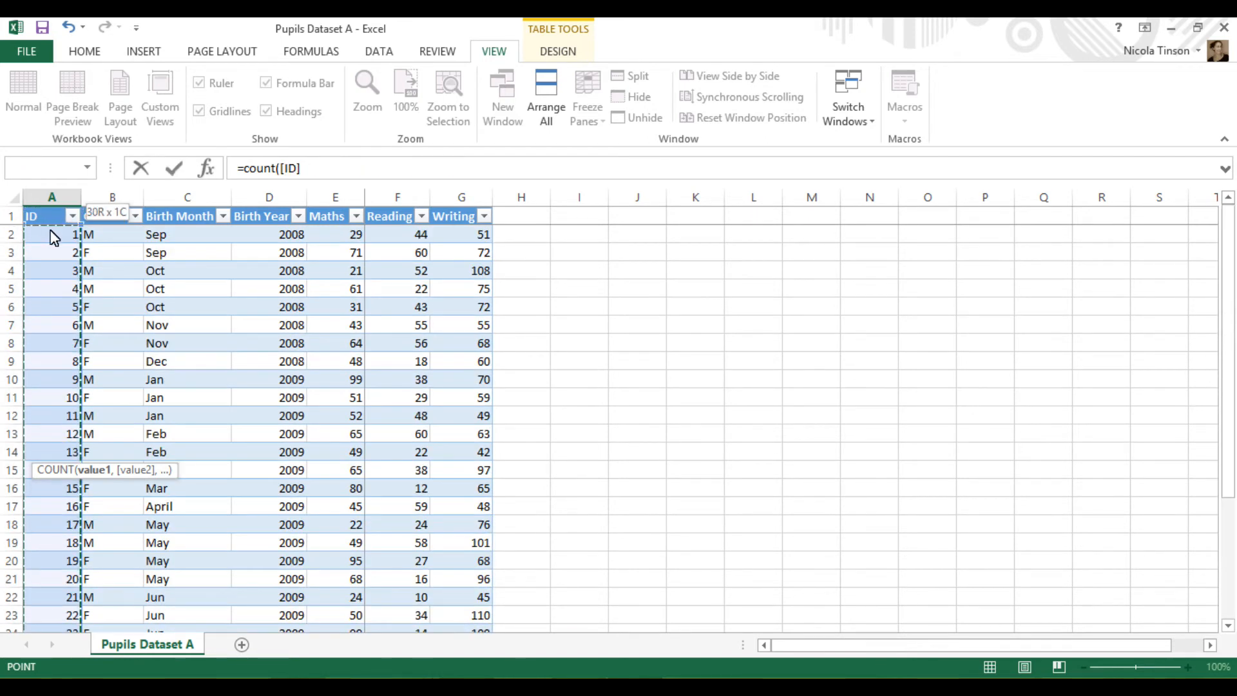
{"action": "left_click", "coordinate": [312, 173]}
{"action": "type", "text": ")"}
{"action": "key", "text": "Return"}
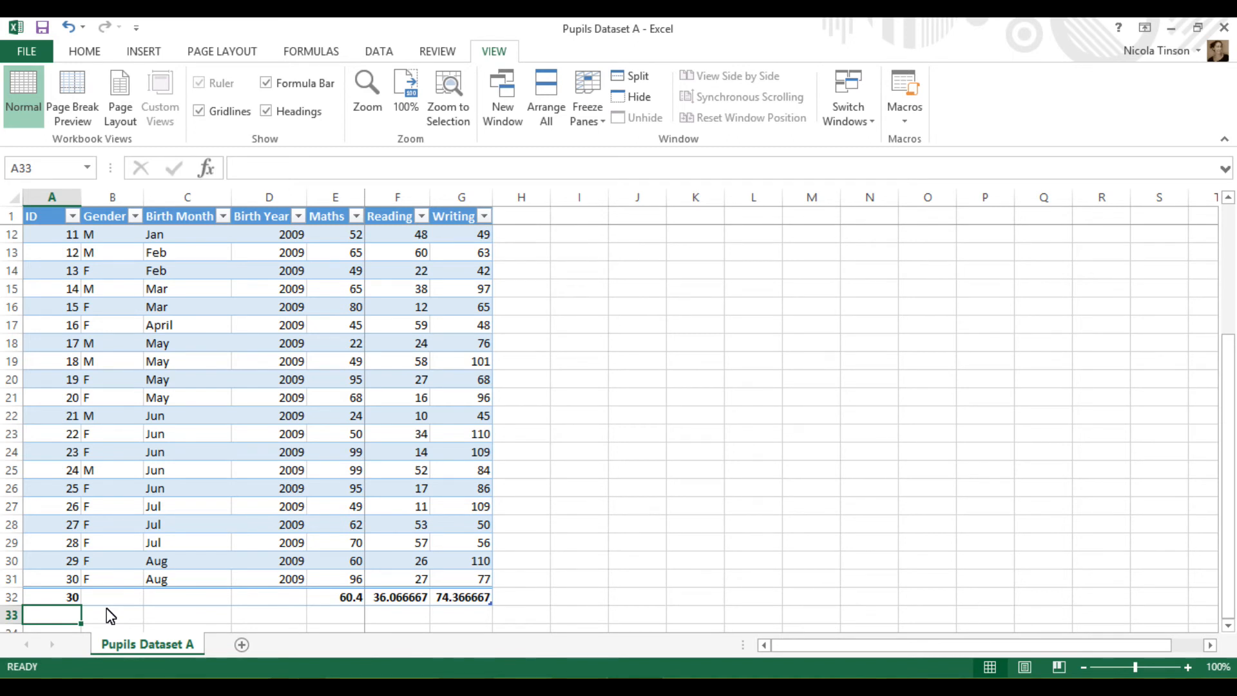
Step: Browse the full list of available functions for A33 with the category set to All, without inserting one
{"action": "left_click", "coordinate": [207, 172]}
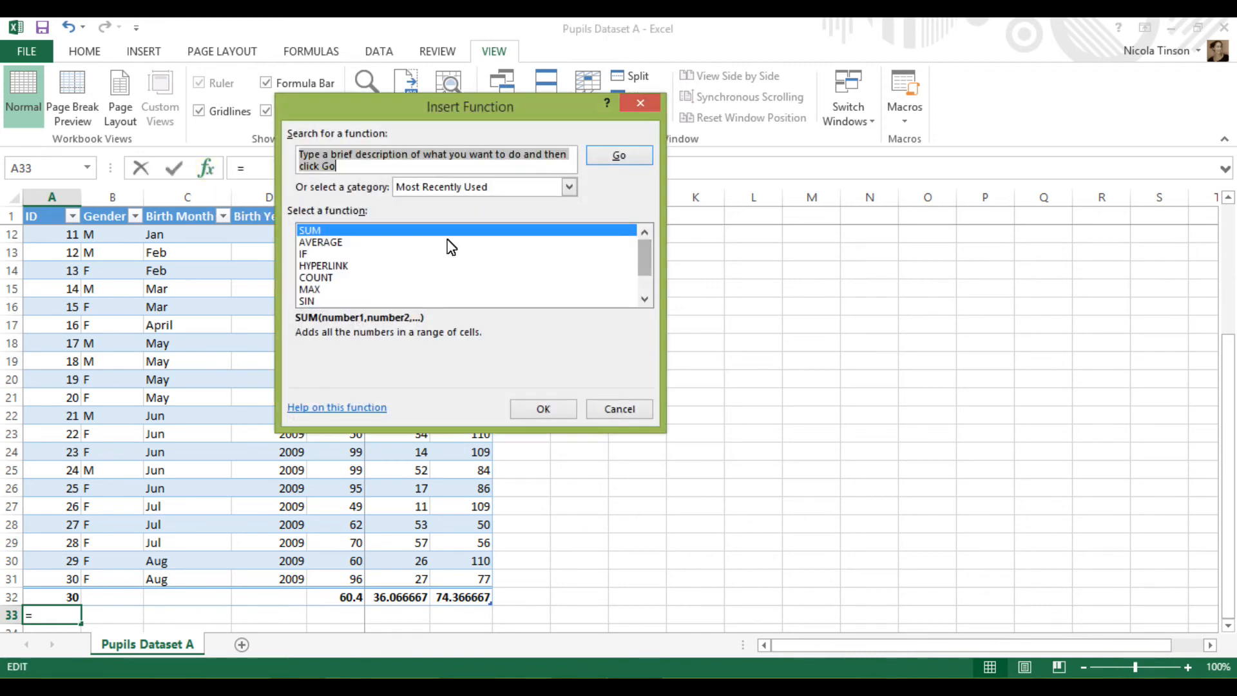
{"action": "left_click", "coordinate": [569, 187]}
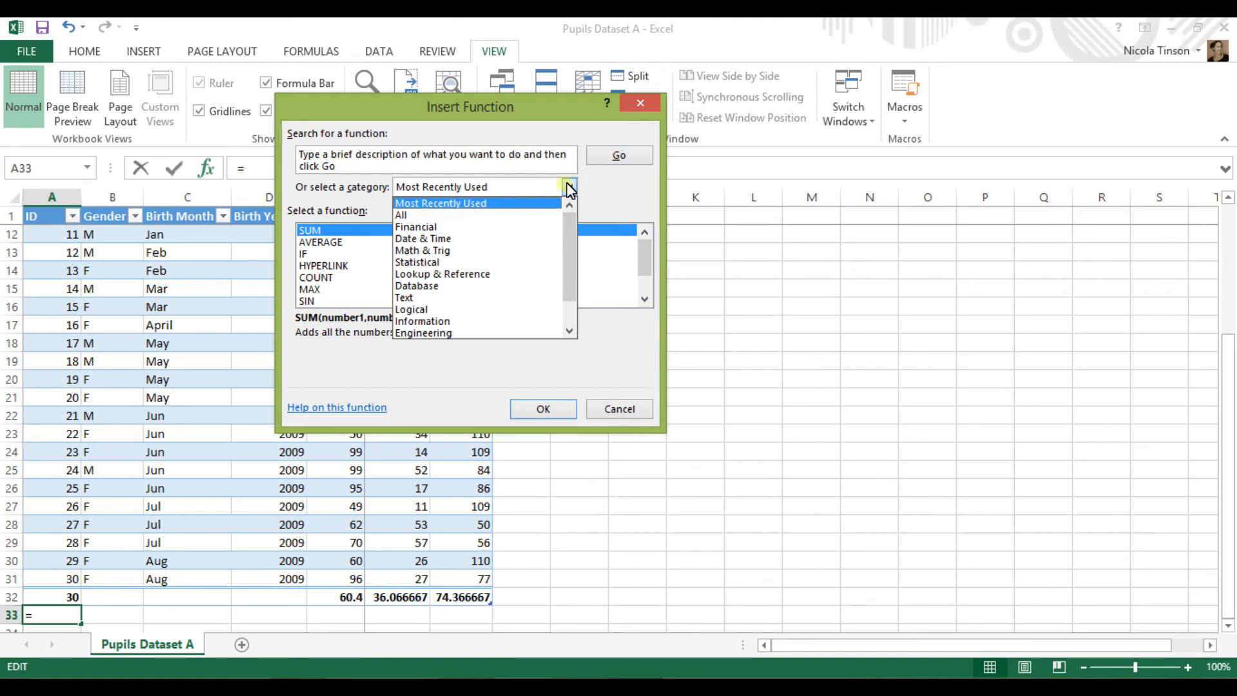
{"action": "left_click", "coordinate": [443, 214]}
{"action": "left_click_drag", "start_coordinate": [648, 244], "coordinate": [647, 284]}
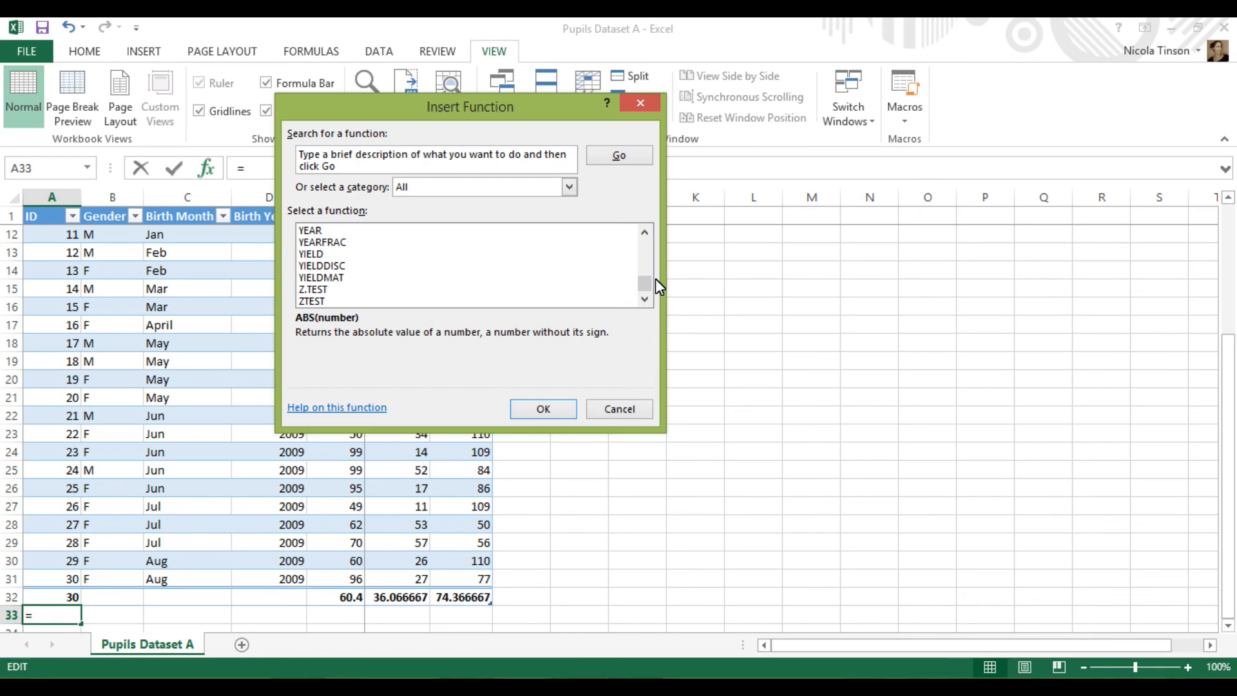
{"action": "key", "text": "Escape"}
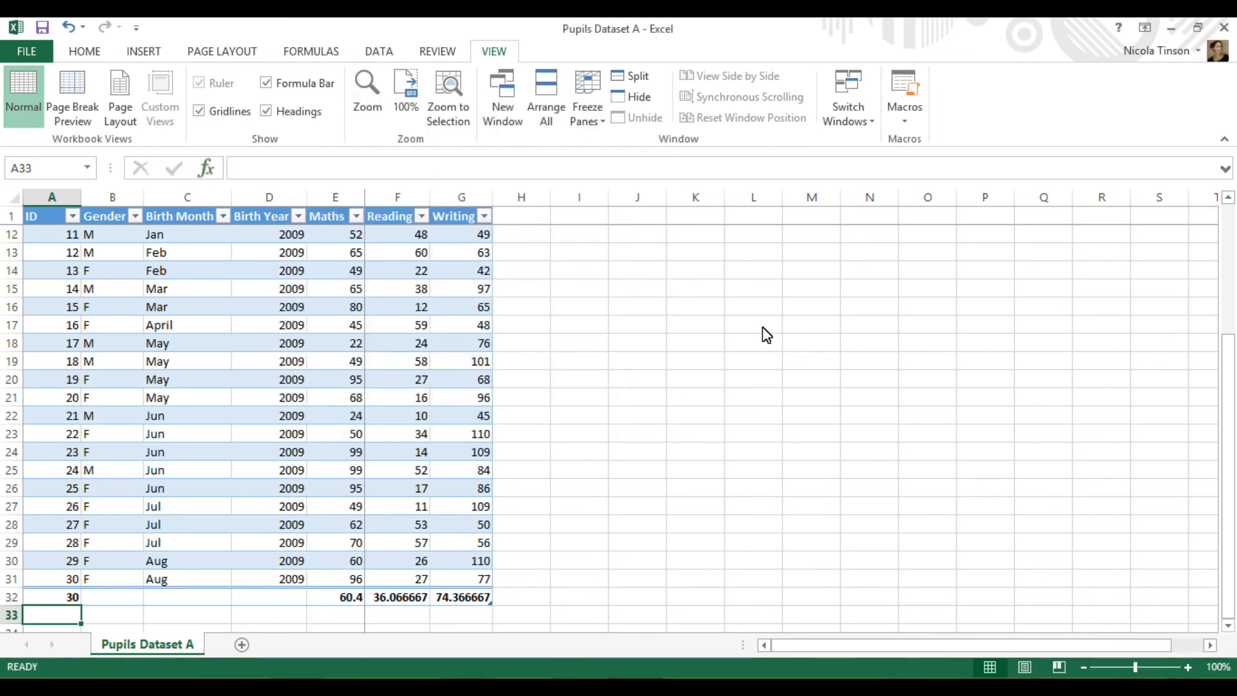